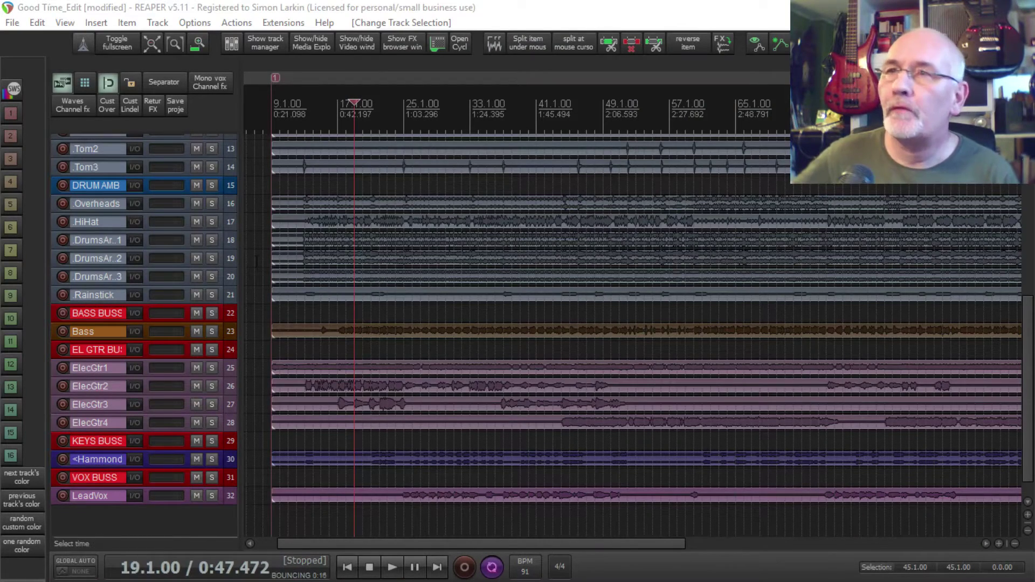
Look through the project's track list, from the master and submix tracks down to the drum, bass and guitar tracks
scroll(226, 280, "up", 3)
scroll(226, 280, "up", 5)
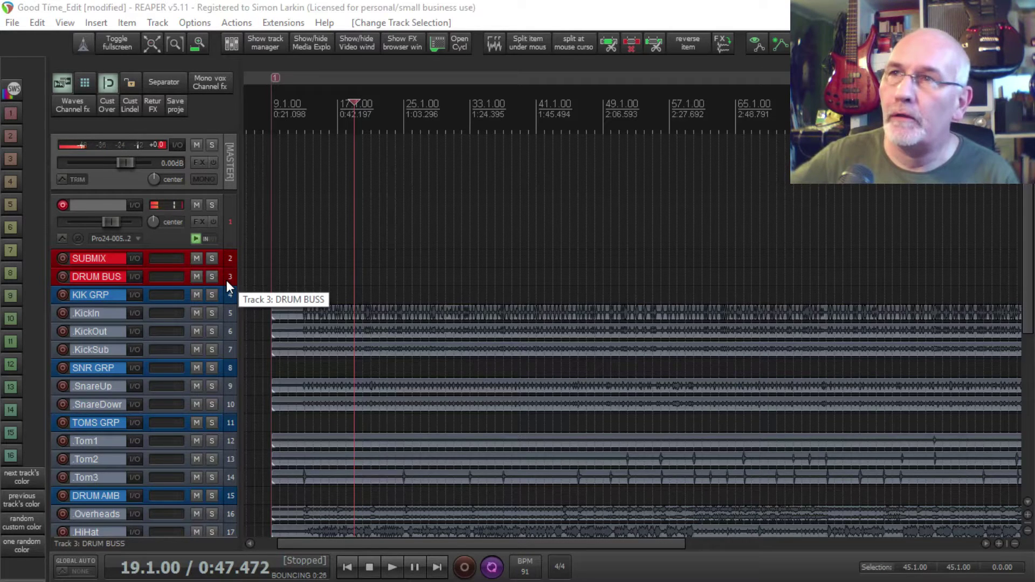
scroll(227, 280, "down", 1)
scroll(226, 280, "up", 1)
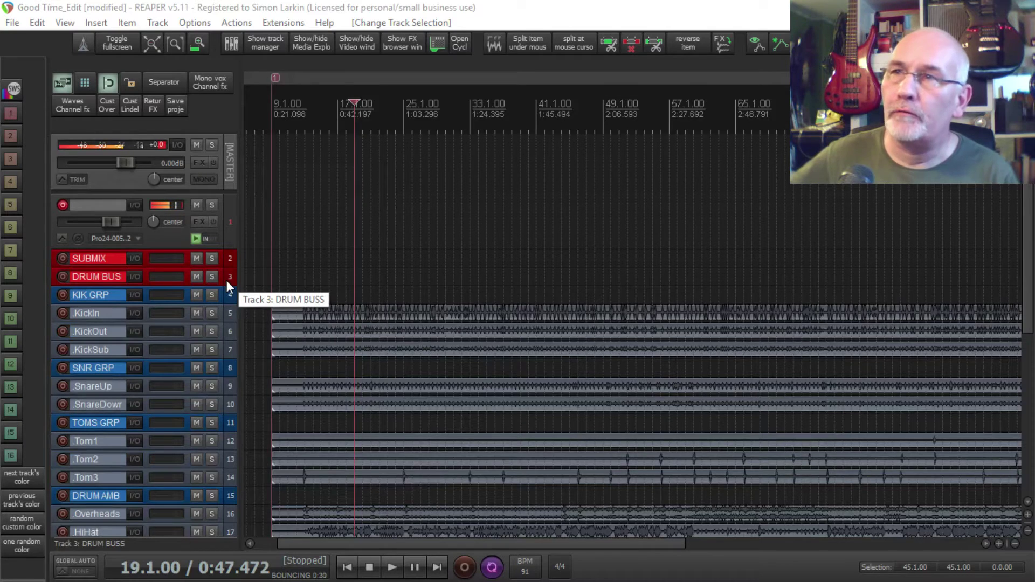
scroll(227, 280, "down", 1)
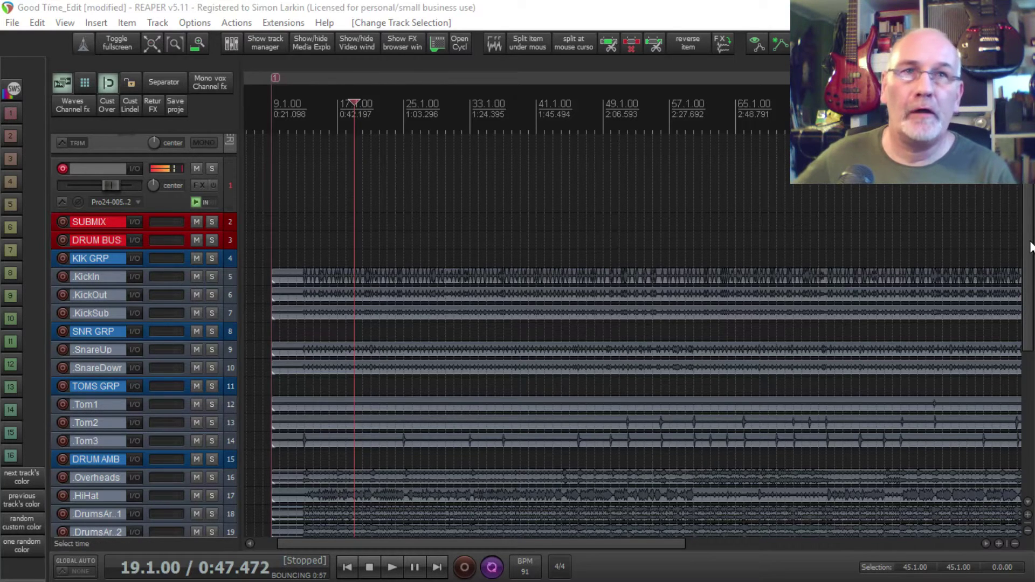
left_click_drag(1030, 247, 1031, 293)
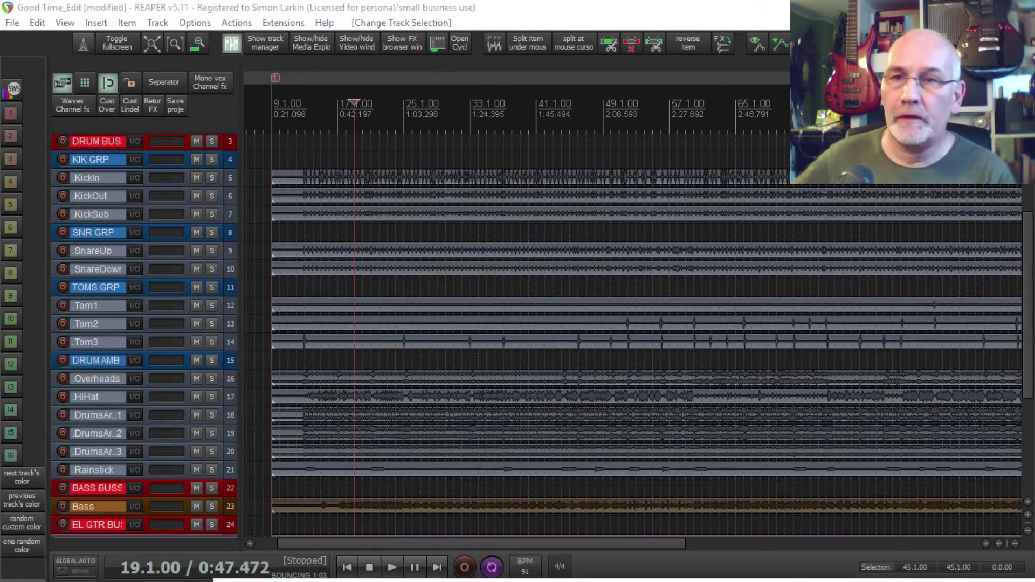
Show the mixer and inspect the Britson Buss plugin on the DRUM BUSS track, closing the plugin window when done
left_click(227, 43)
left_click_drag(508, 106, 527, 63)
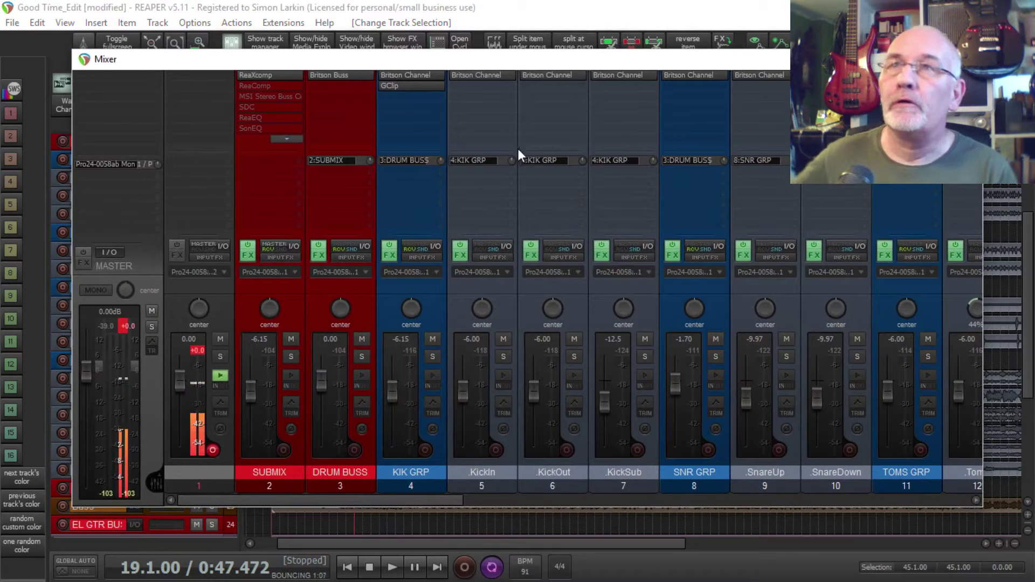
left_click(330, 75)
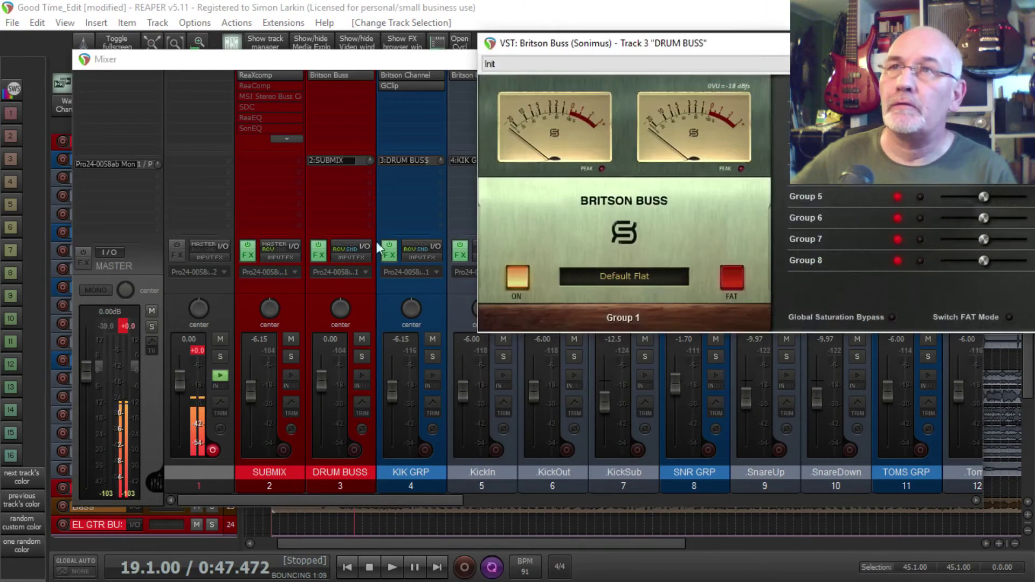
left_click_drag(619, 43, 416, 97)
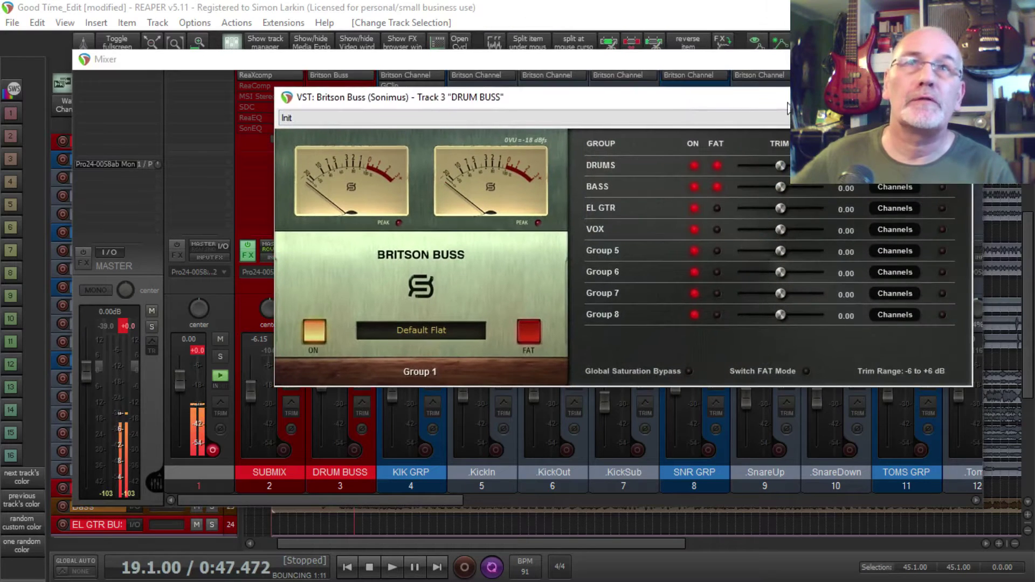
left_click(962, 97)
Inspect the Britson Channel plugin on the KIK GRP track, including its 0VU reference level options, and close it
left_click(439, 75)
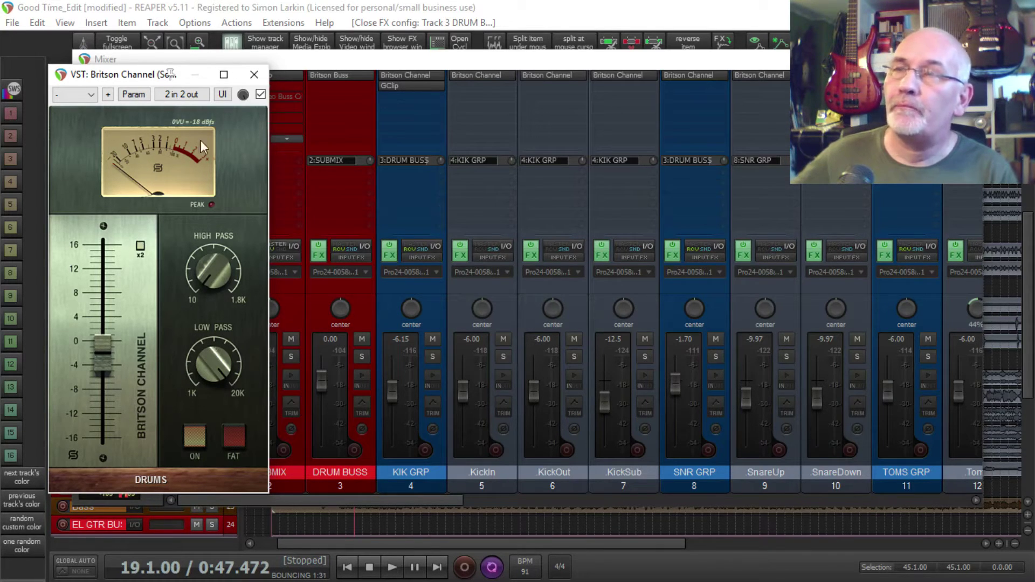
left_click(200, 124)
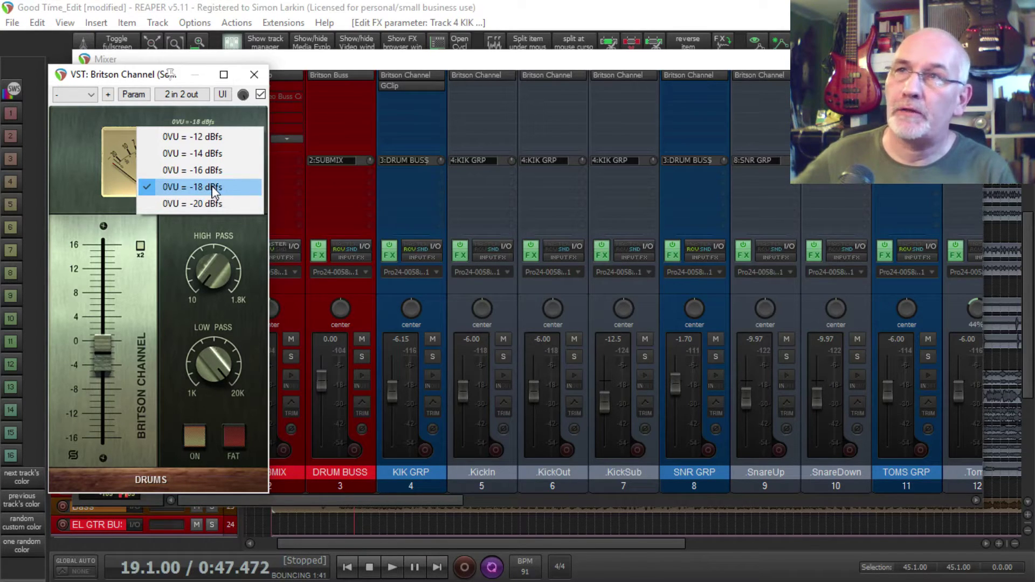
left_click(247, 236)
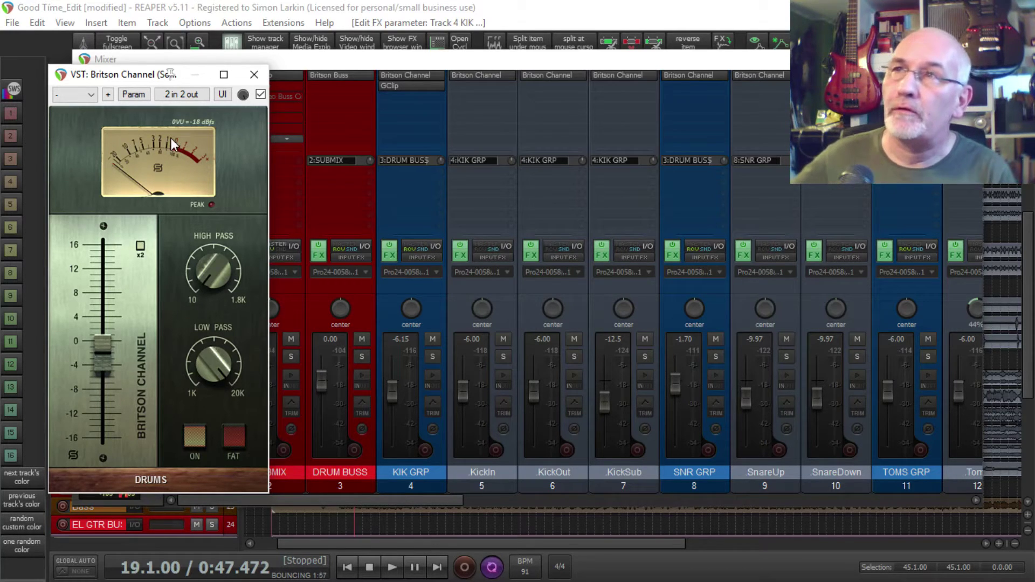
key("Escape")
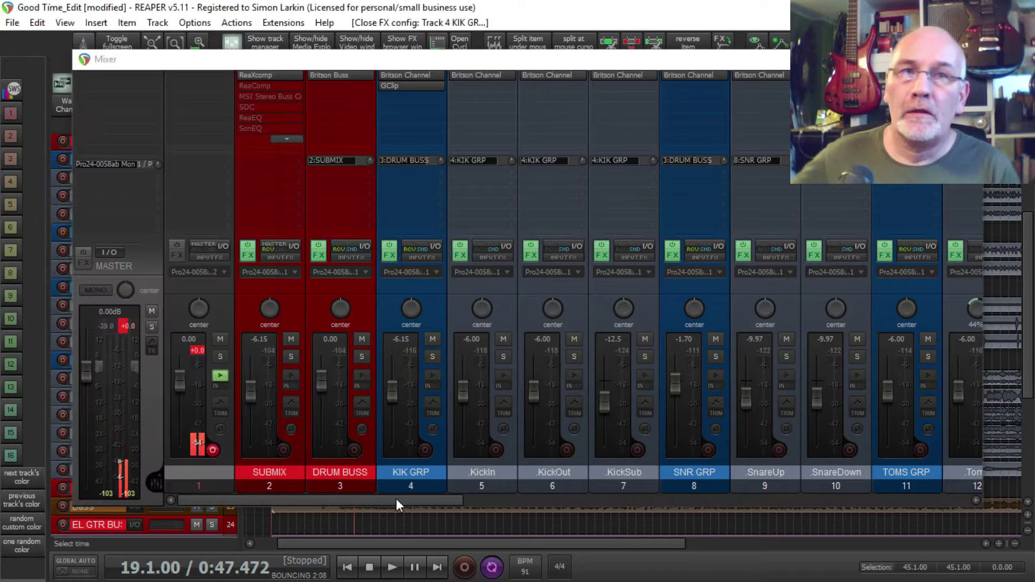
Review the mixer channels from the drums across to LeadVox, and hide the mixer
left_click_drag(396, 498, 763, 512)
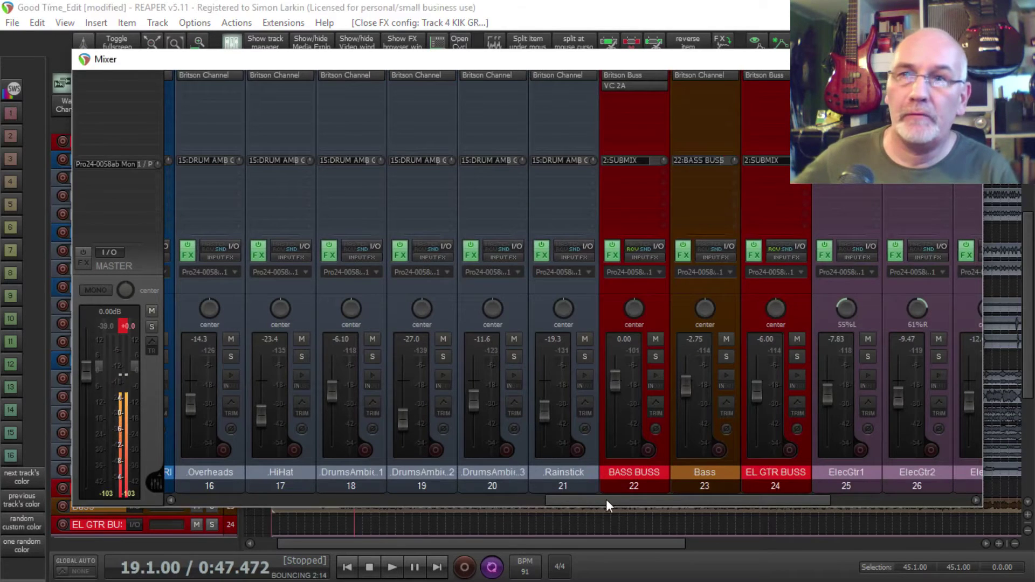
left_click_drag(606, 499, 820, 519)
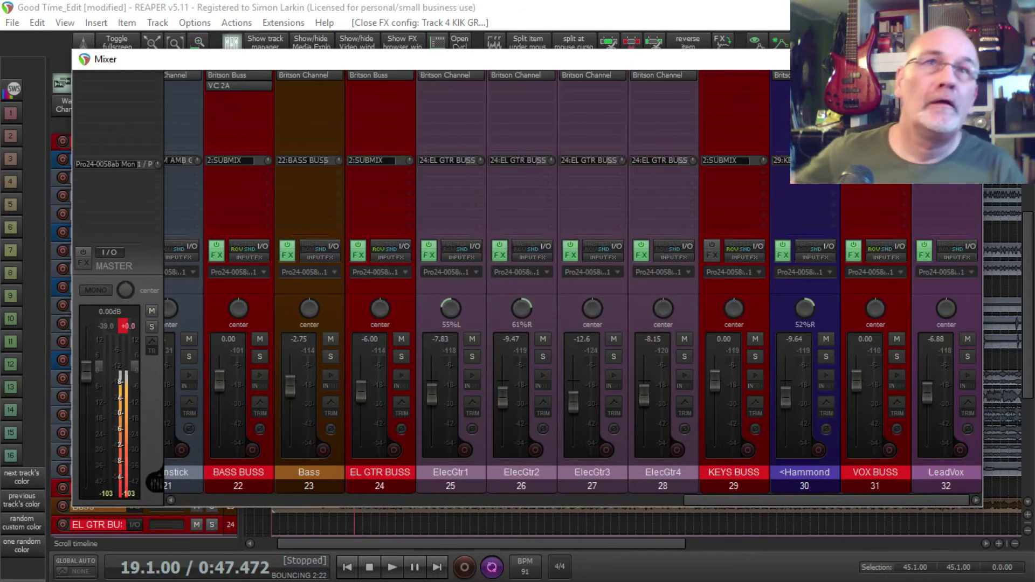
key("ctrl+m")
Look over the arranged tracks from the electric guitars back up to the drum groups and submix
scroll(1030, 316, "down", 3)
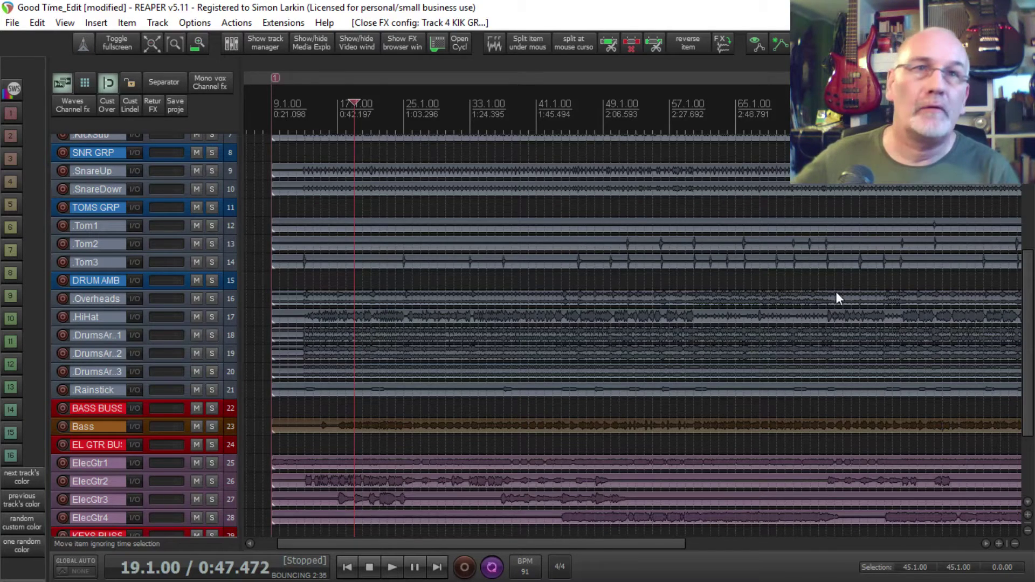
left_click_drag(1026, 383, 1025, 284)
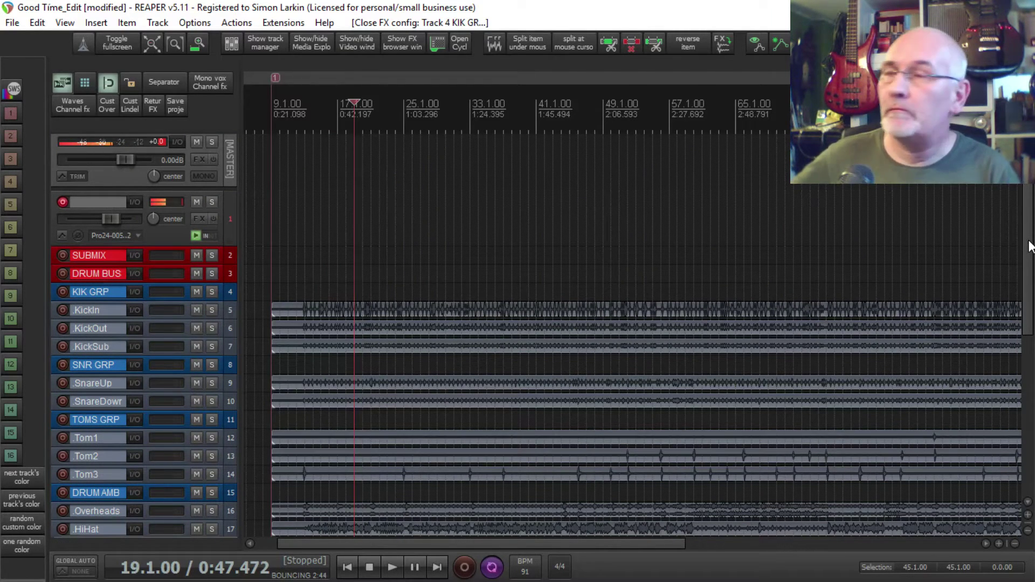
left_click_drag(1029, 247, 1029, 278)
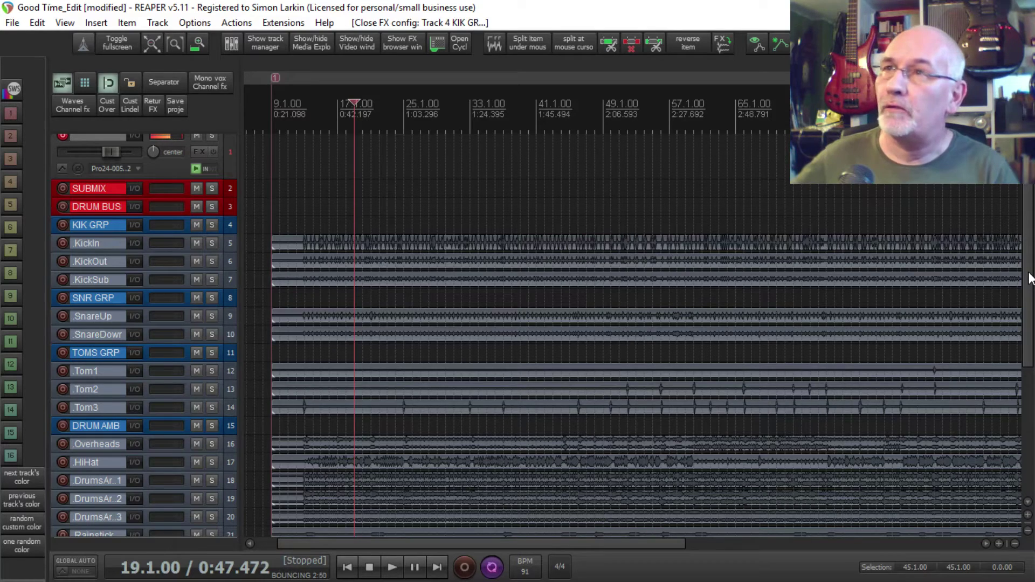
Show the mixer again, select the EL GTR BUSS channel and bring the SUBMIX and drum channels into view
left_click(231, 43)
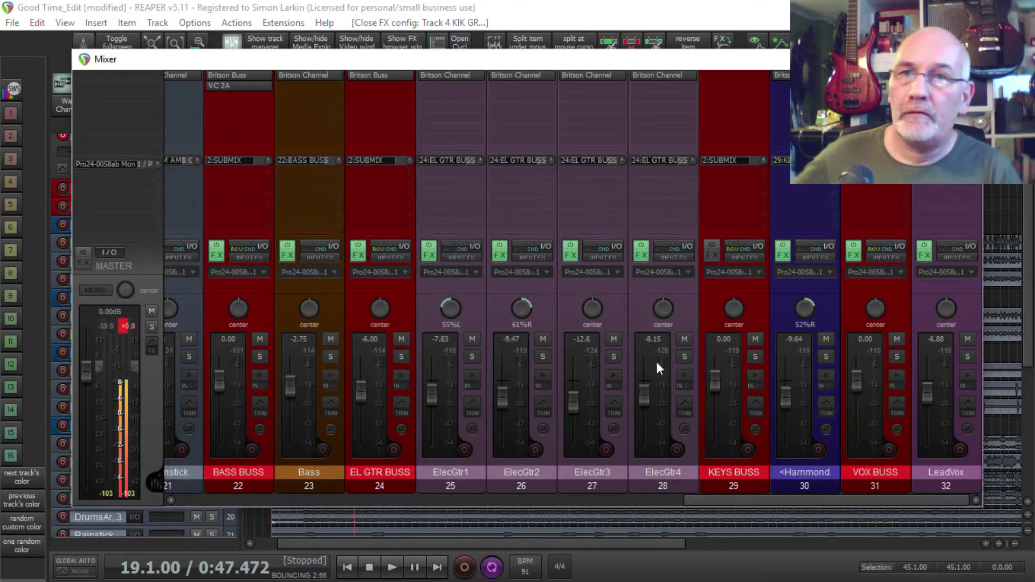
left_click(412, 444)
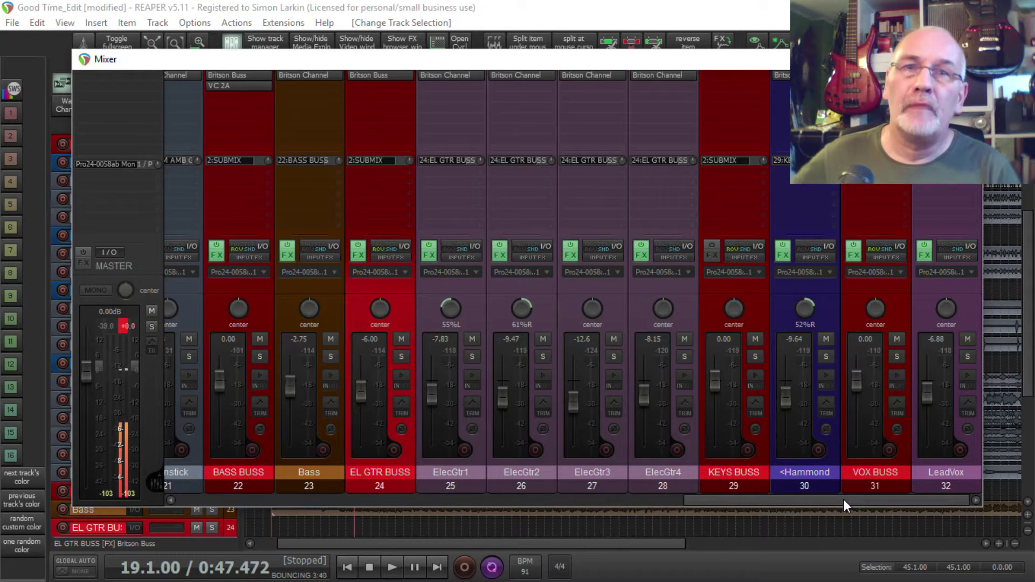
left_click_drag(843, 499, 317, 519)
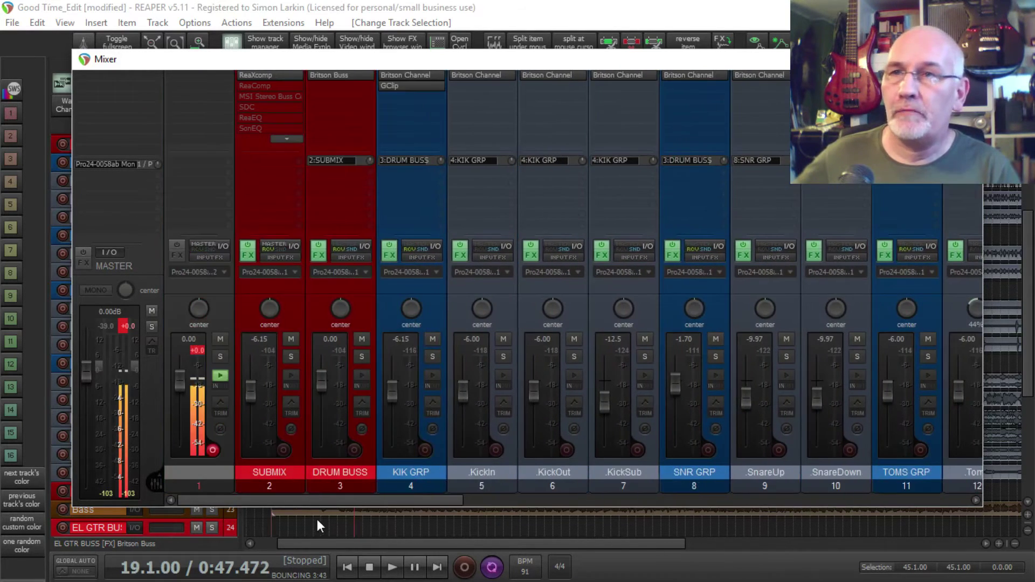
Open the SUBMIX track's effects chain and widen its plugin list so the full plugin names fit
left_click(293, 445)
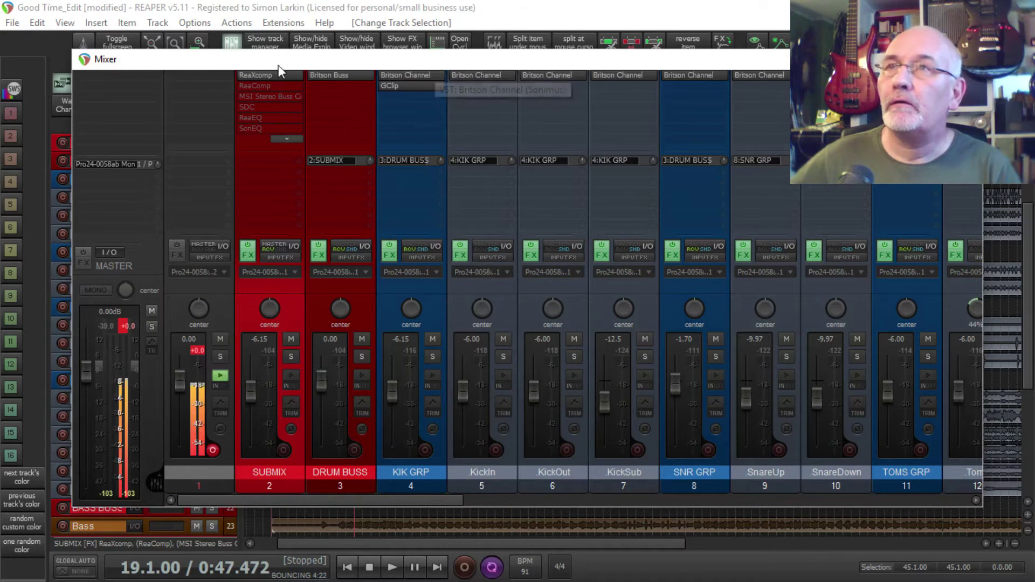
left_click(248, 253)
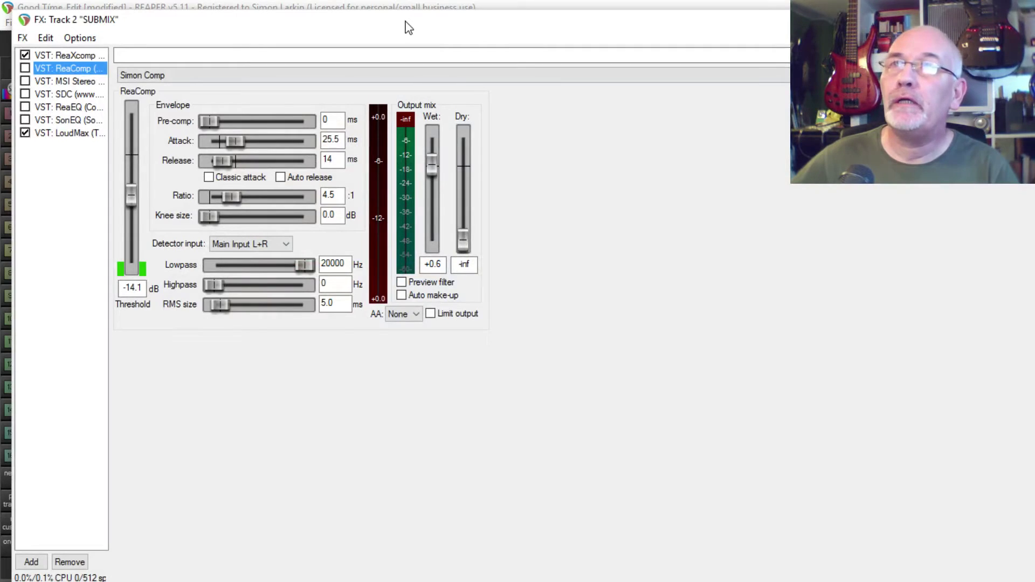
mouse_move(409, 28)
left_mouse_down()
mouse_move(460, 28)
mouse_move(399, 33)
left_mouse_up()
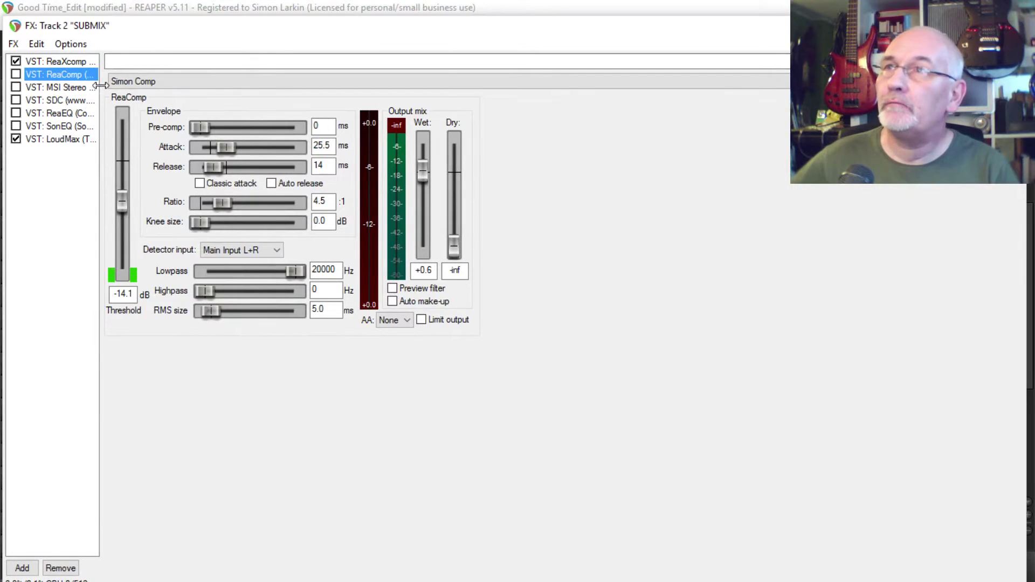
left_click_drag(101, 85, 170, 102)
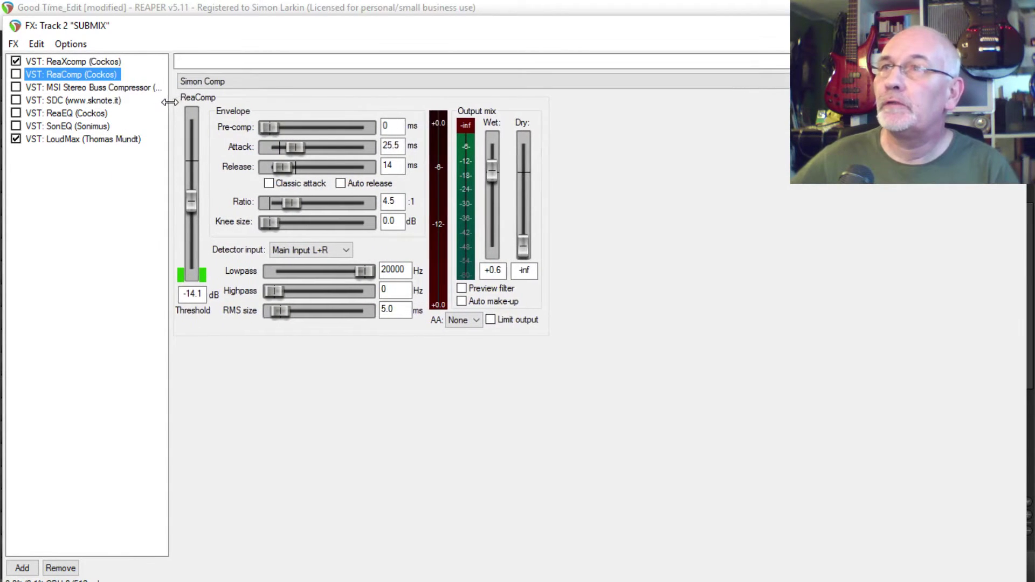
Inspect the SUBMIX chain's MSI Stereo Buss Compressor, SDC, ReaEQ, SonEQ and LoudMax plugins in order
left_click(76, 87)
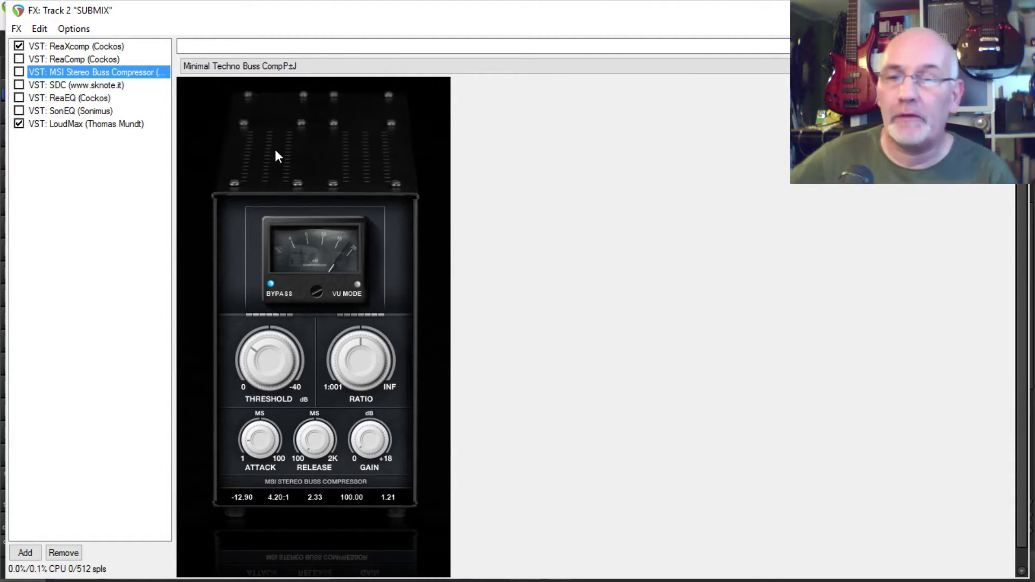
left_click(88, 85)
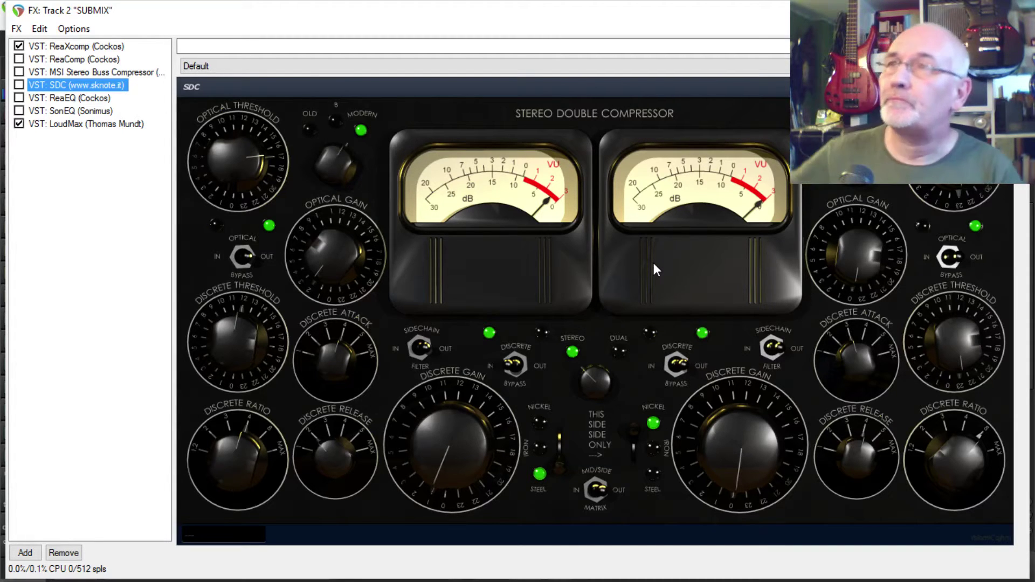
left_click(91, 99)
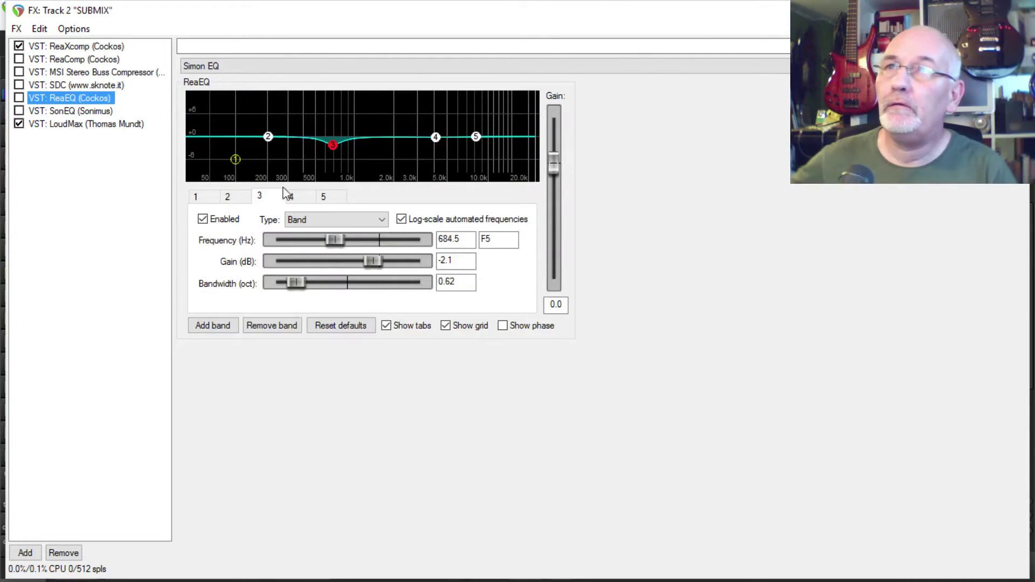
left_click(76, 111)
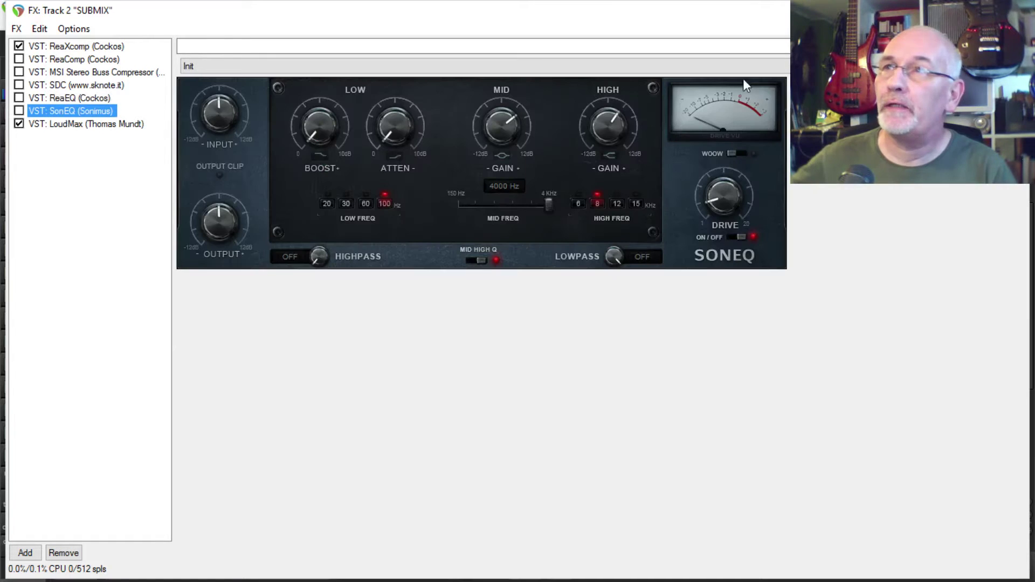
left_click(430, 226)
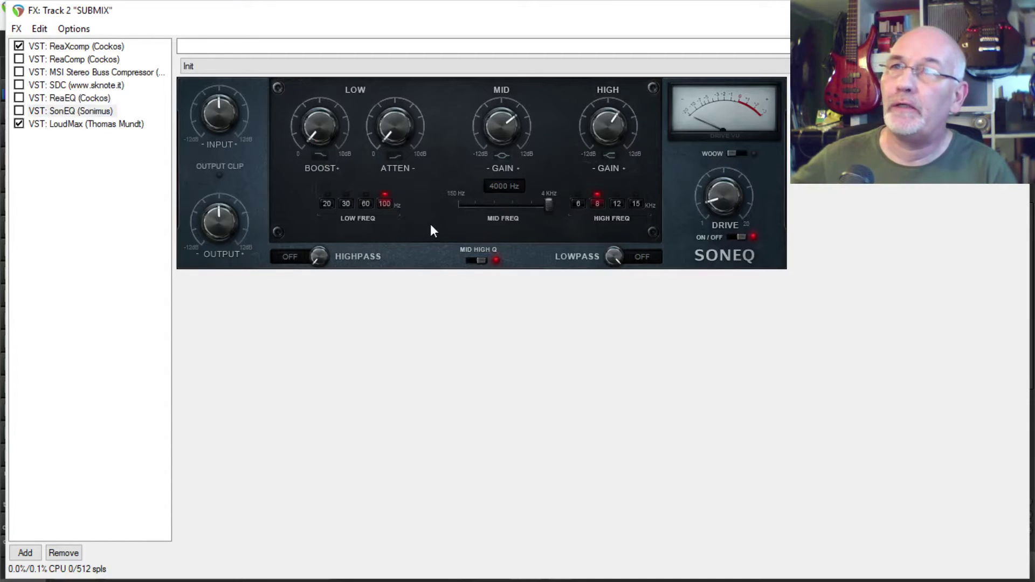
left_click(105, 111)
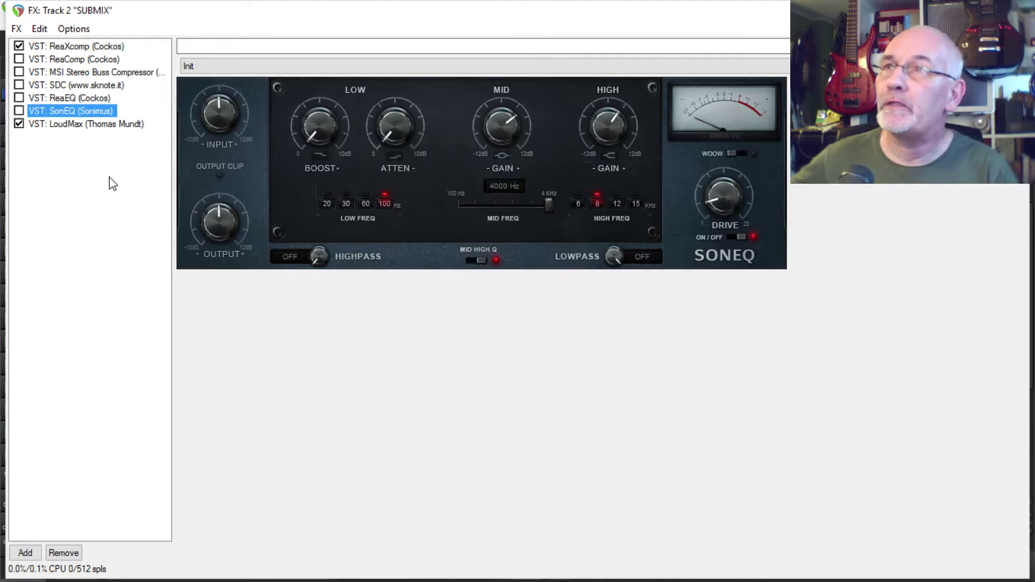
left_click(127, 124)
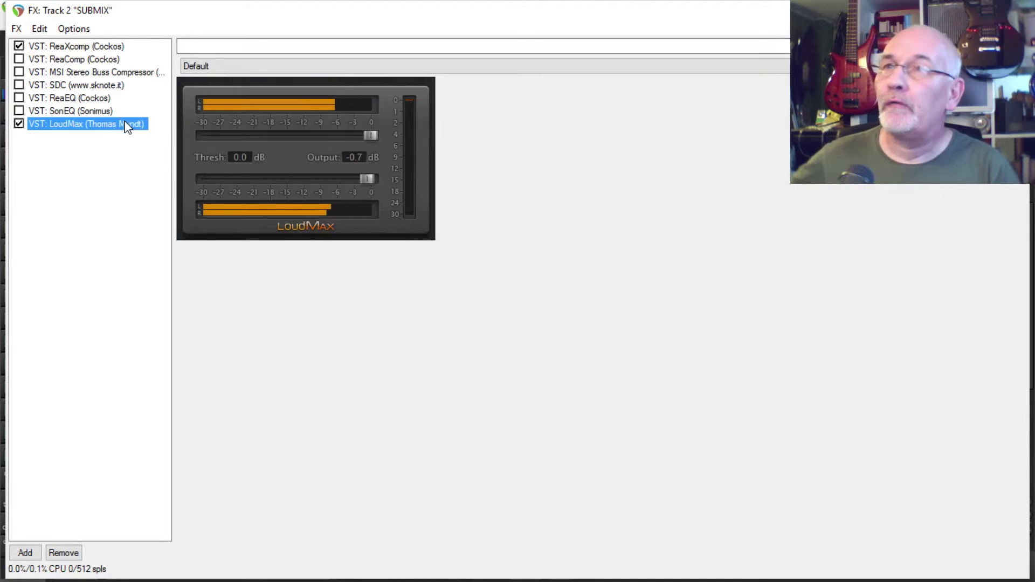
key("space")
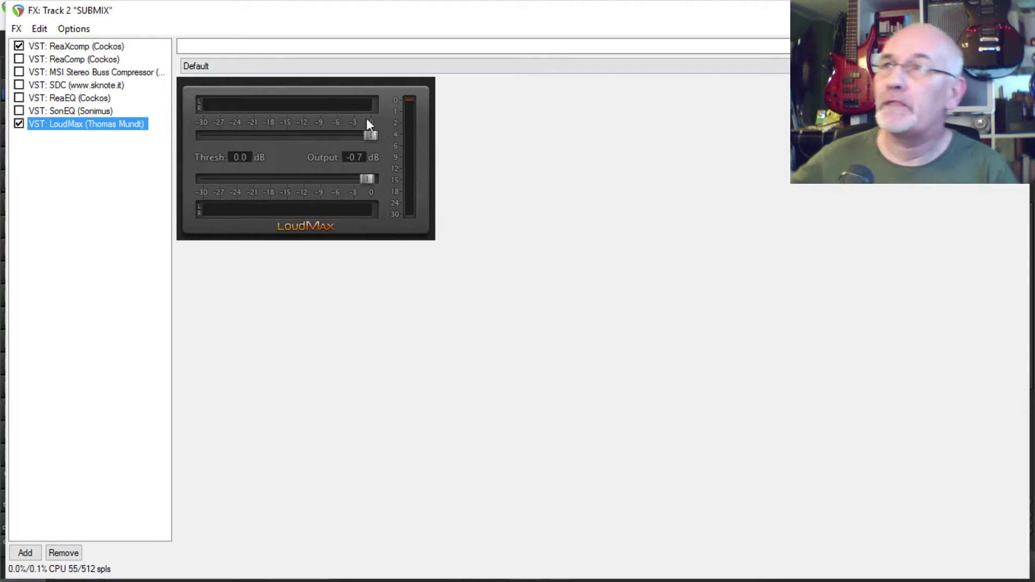
Compare the ReaComp, MSI Stereo Buss Compressor and SDC compressors in the SUBMIX chain, ending on ReaComp
left_click(111, 147)
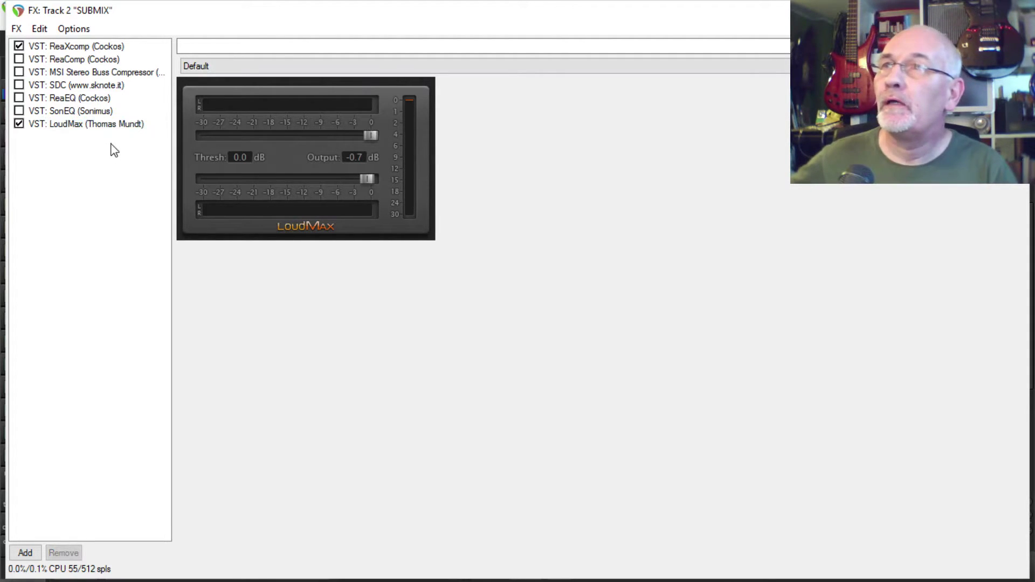
left_click(101, 61)
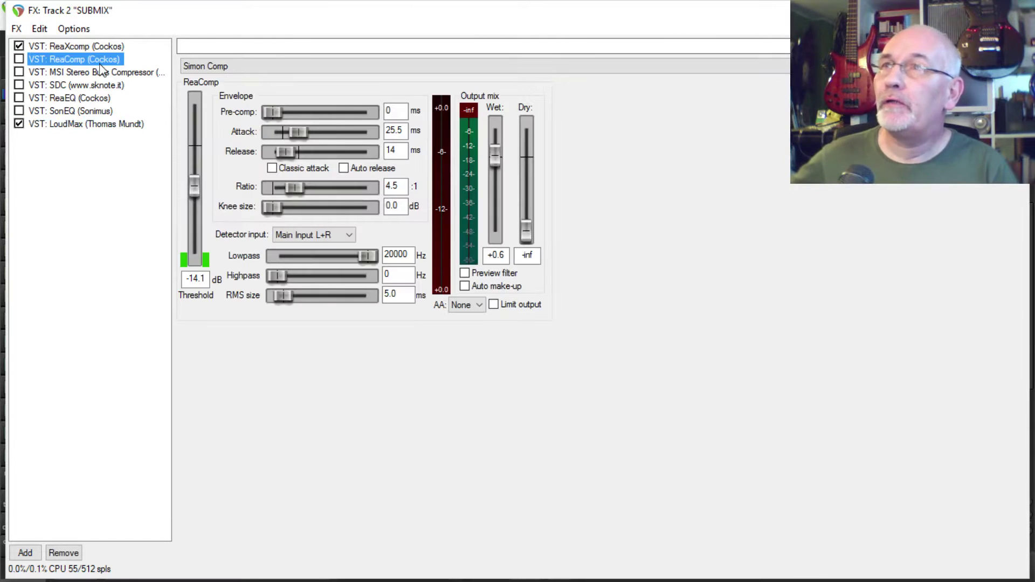
left_click(108, 74)
left_click(106, 86)
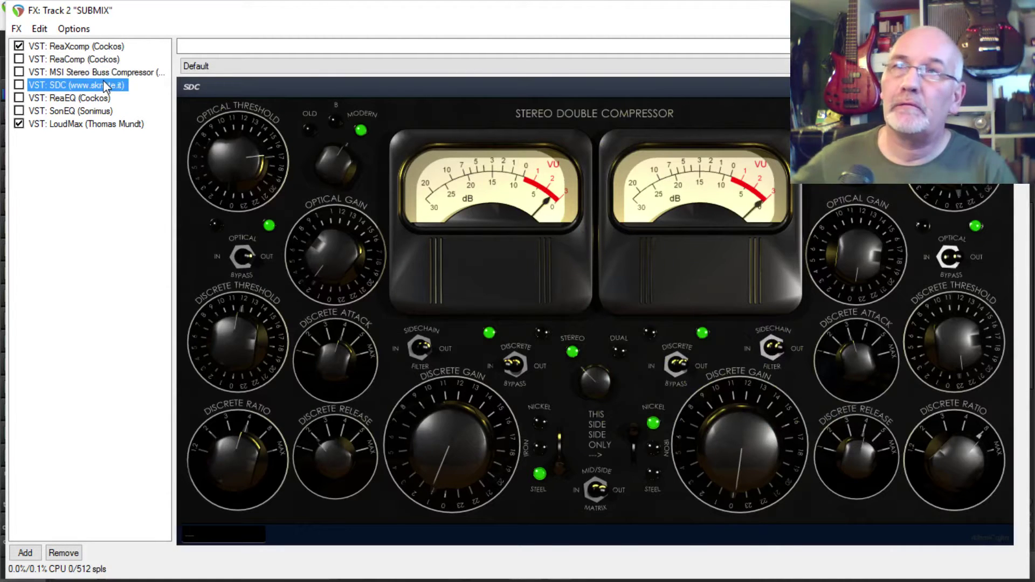
left_click(105, 73)
left_click(102, 63)
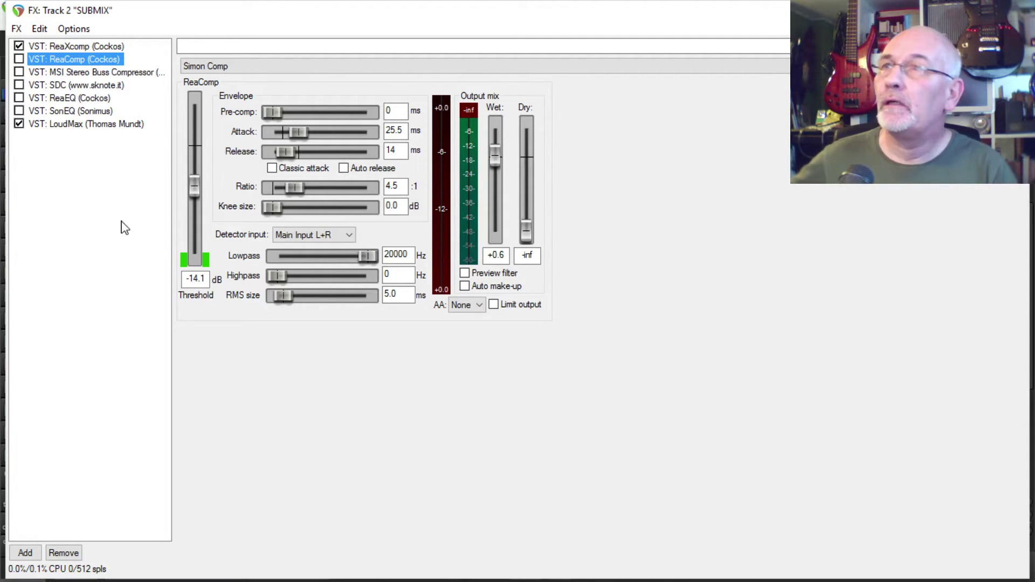
Open ReaXcomp in the SUBMIX chain and reset the ratios of bands 4 and 1 to 1.00
left_click(121, 47)
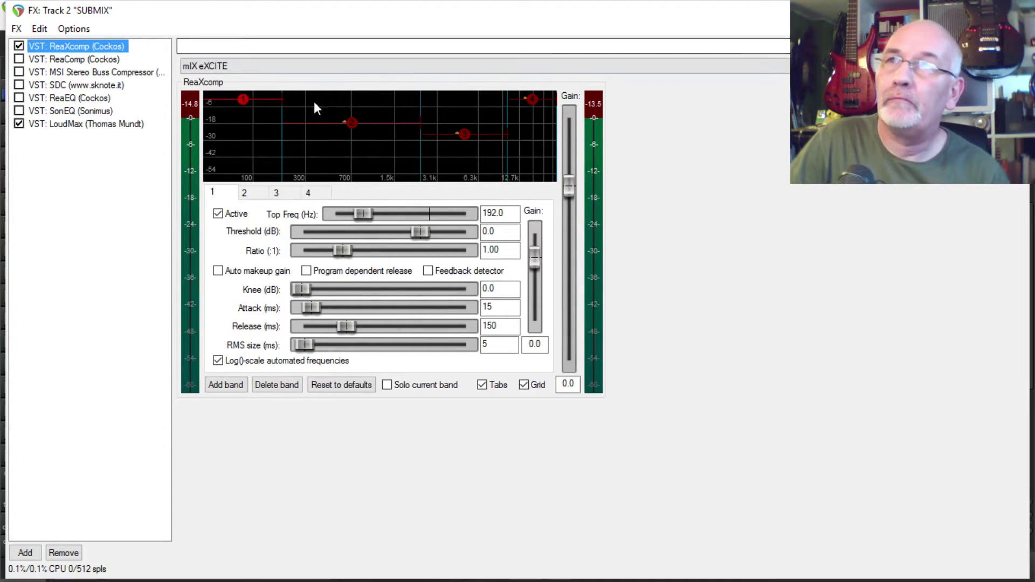
left_click(220, 198)
left_click(320, 195)
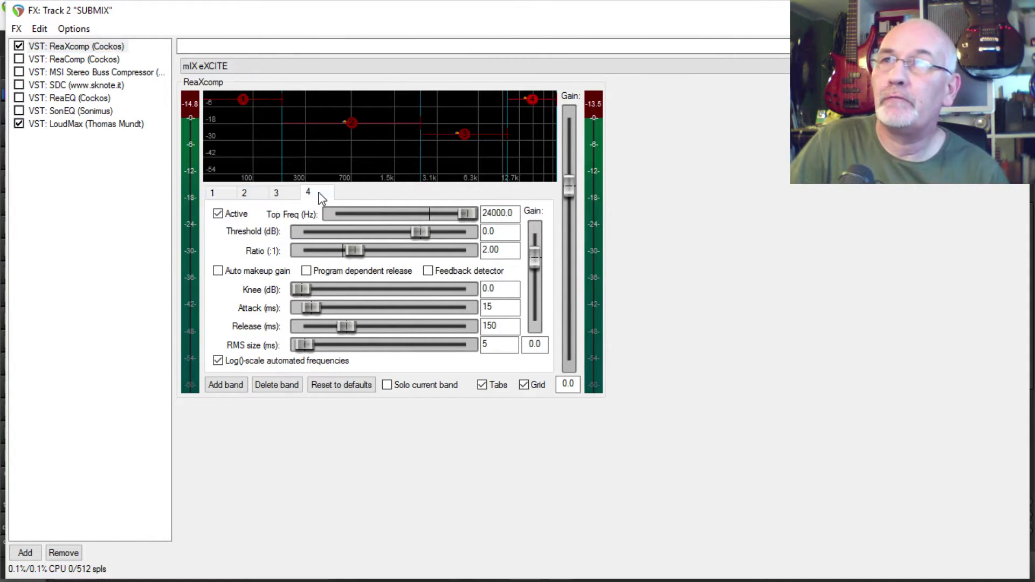
double_click(353, 251)
left_click(212, 193)
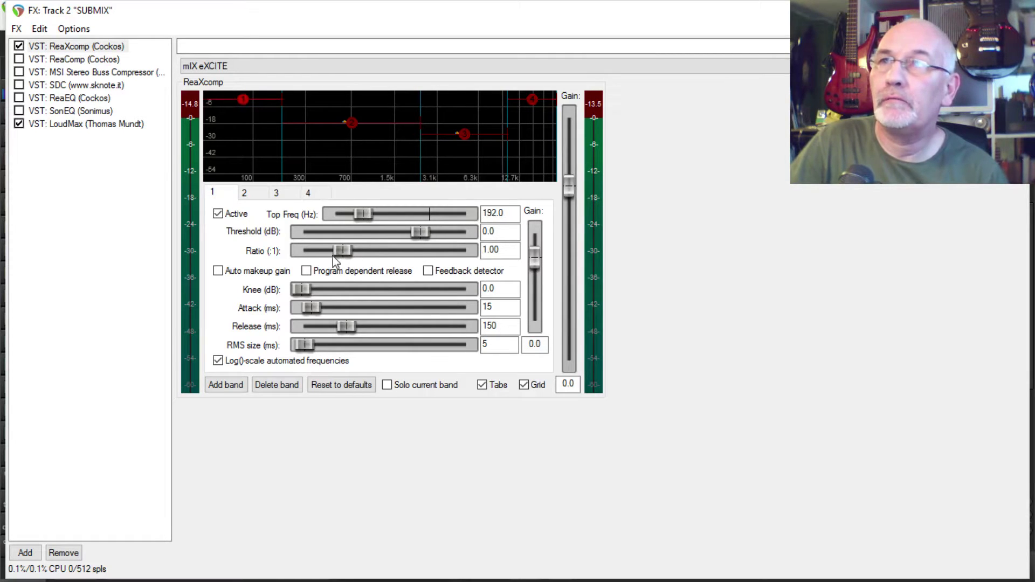
left_click_drag(338, 255, 343, 257)
double_click(342, 251)
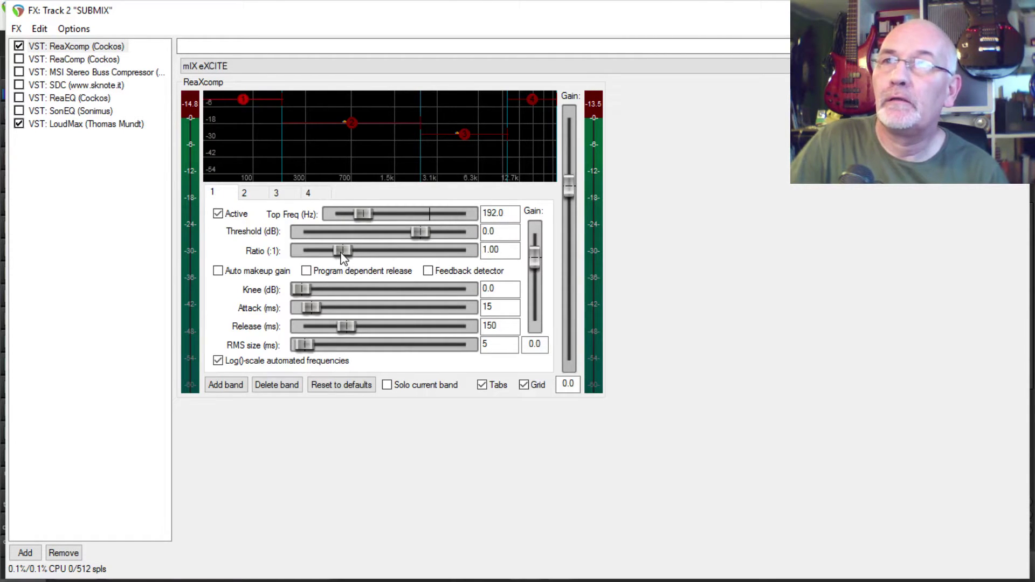
Review the crossover, threshold and ratio settings of ReaXcomp's bands 2, 3, 1 and 4
left_click(257, 193)
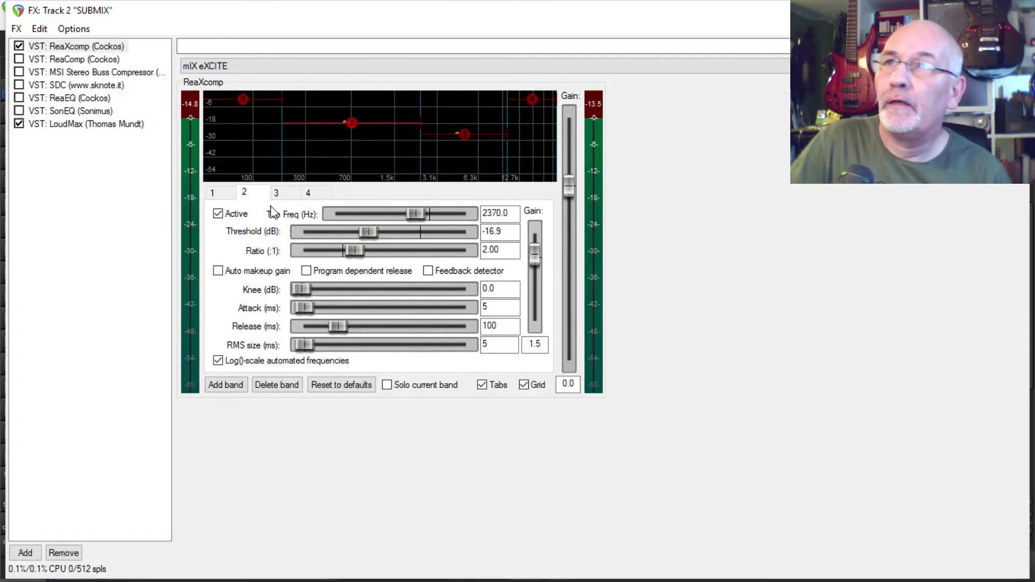
left_click(276, 193)
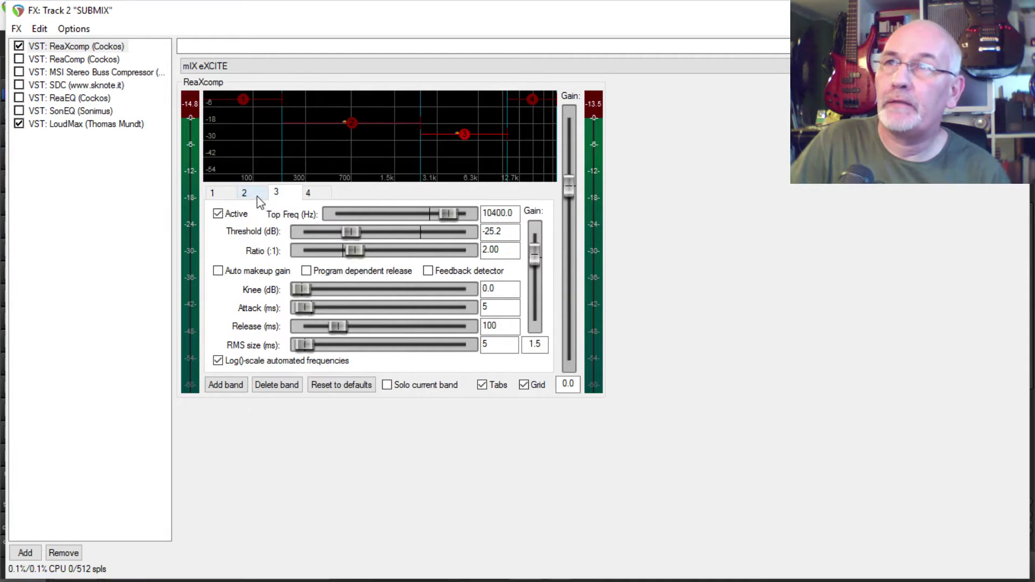
left_click(219, 197)
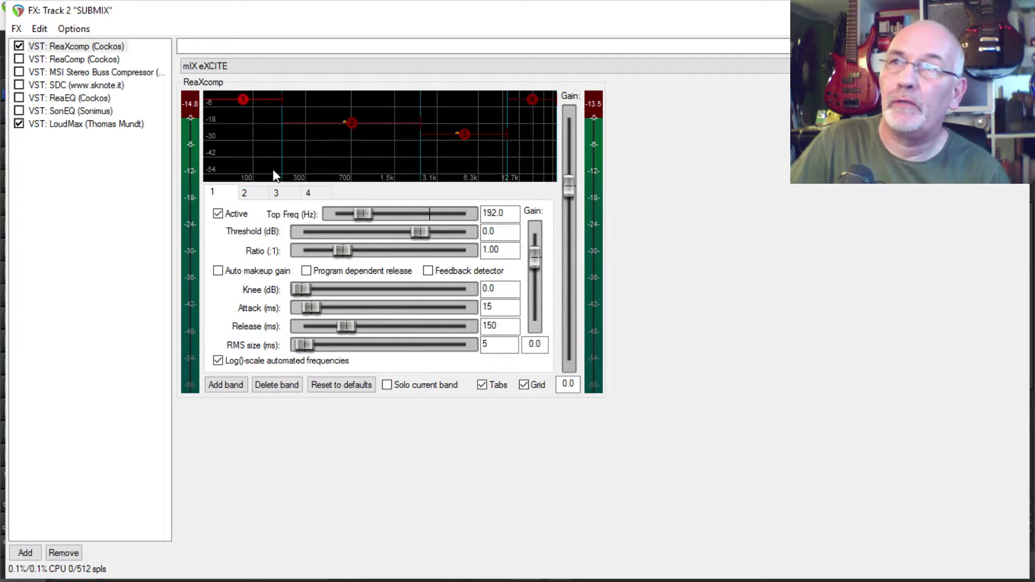
left_click(257, 196)
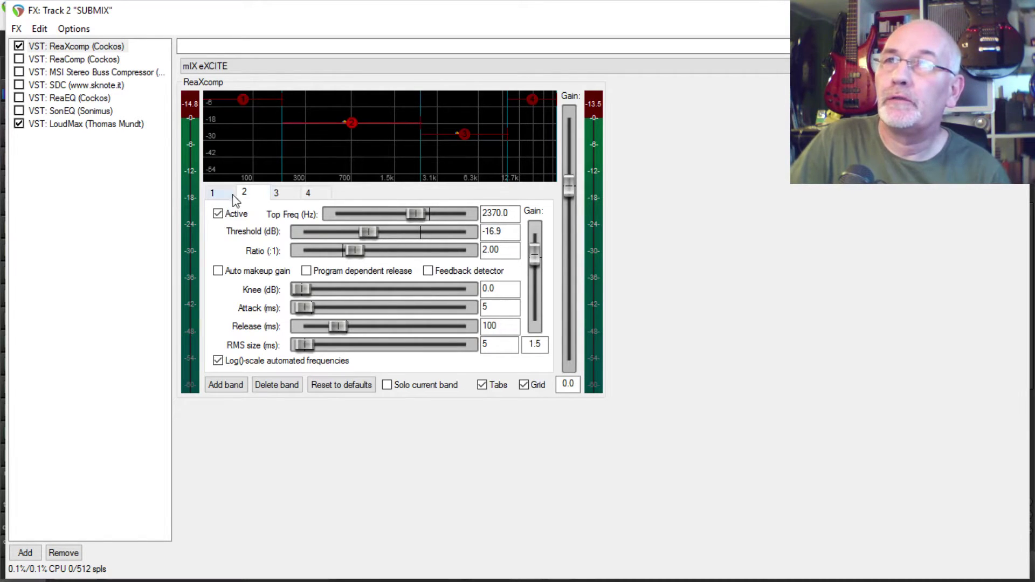
left_click(276, 192)
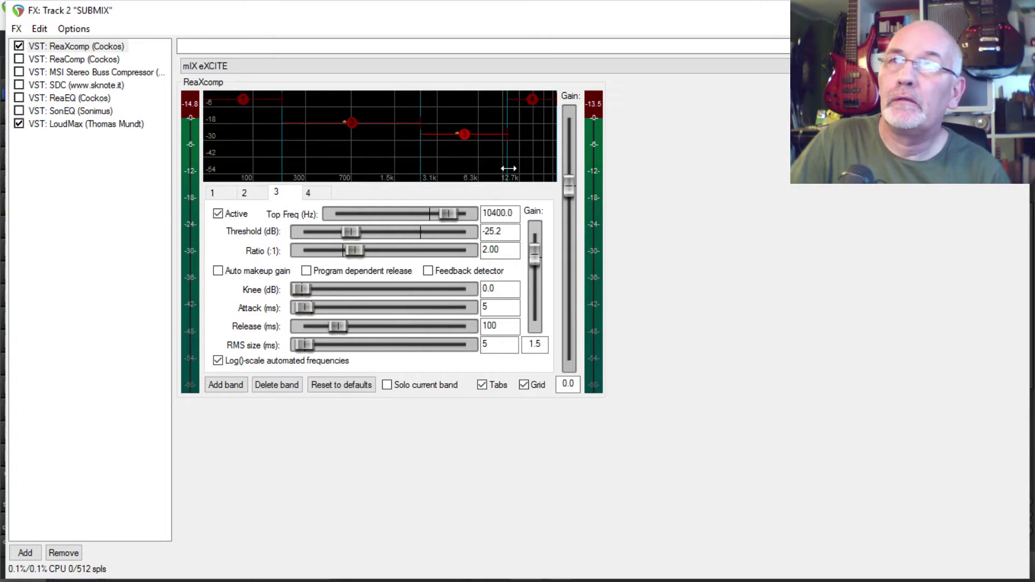
left_click(541, 168)
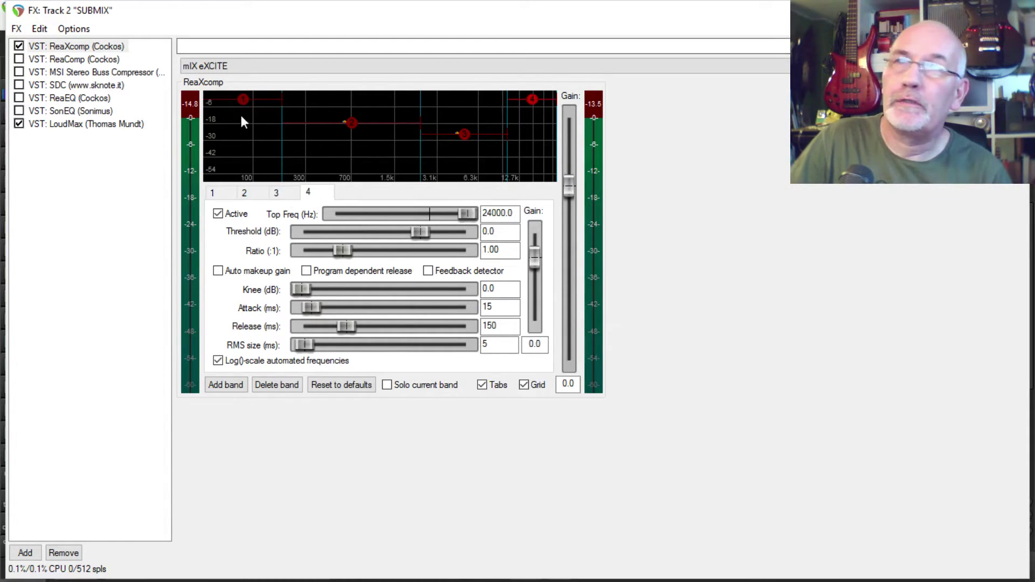
Examine the threshold and ratio of ReaXcomp's band 2 and compare its place on the graph with band 3
left_click(249, 195)
left_click(282, 197)
left_click(263, 195)
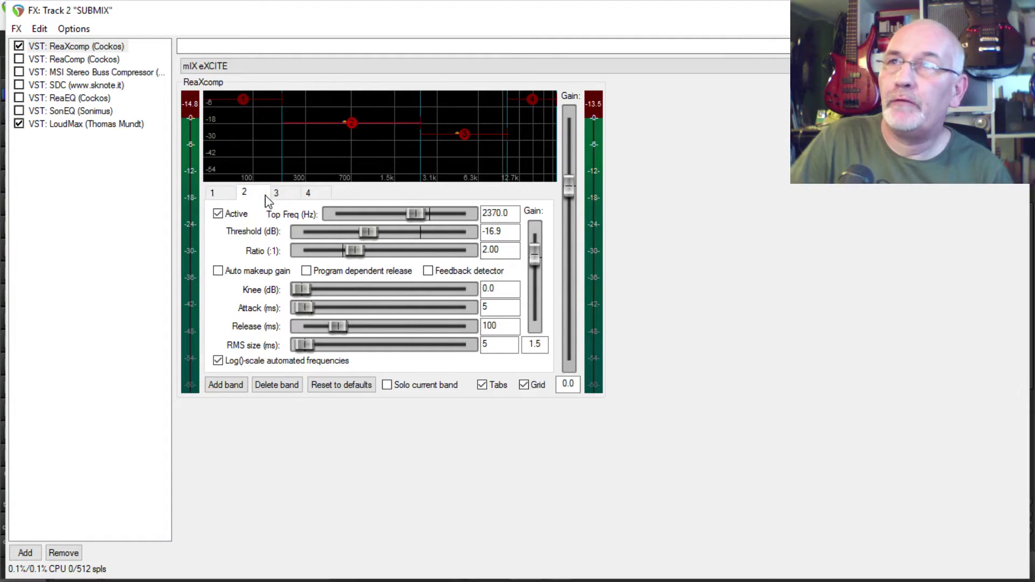
left_click(499, 230)
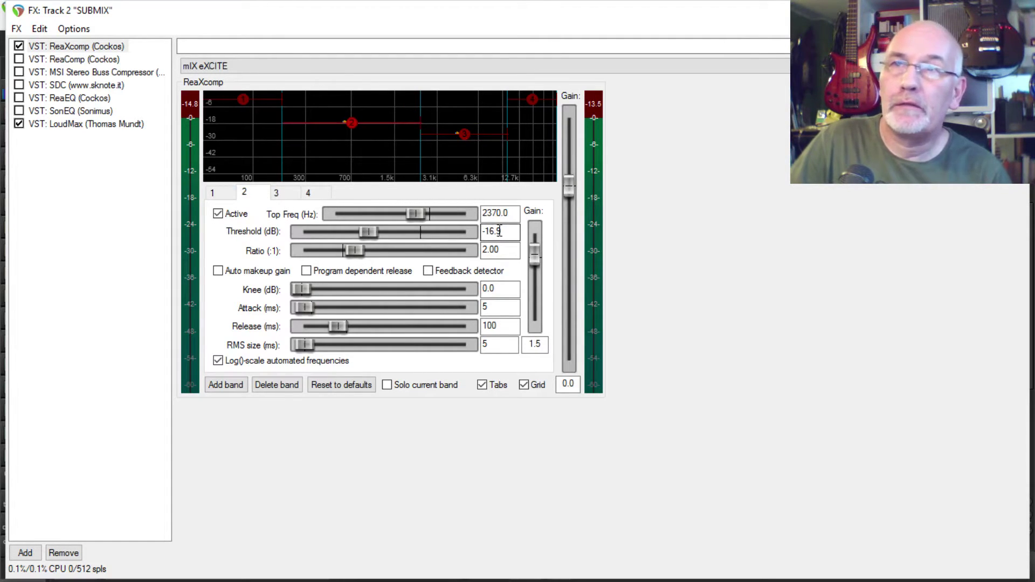
left_click(512, 252)
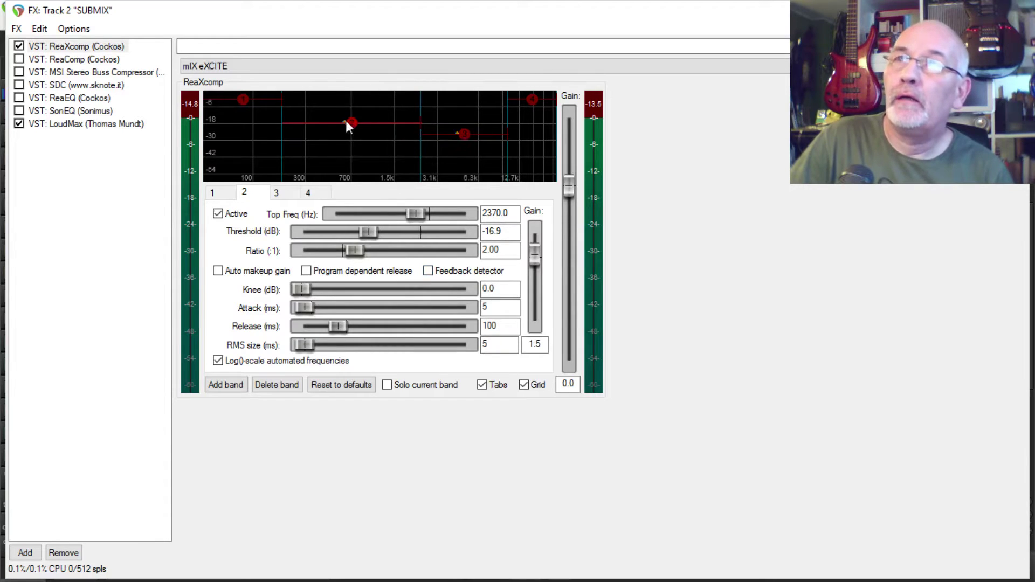
mouse_move(467, 139)
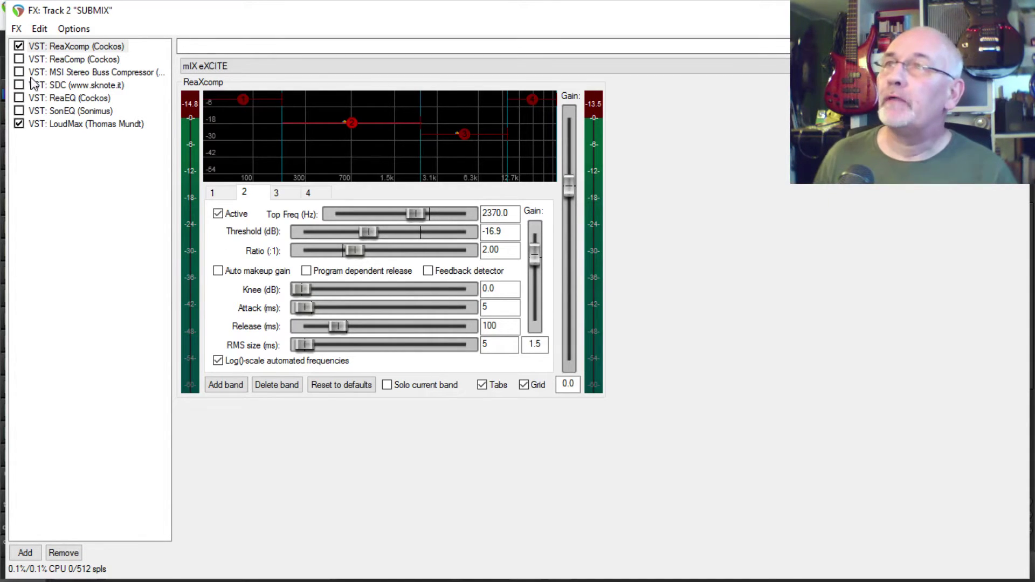
Audition the mix with ReaXcomp bypassed and enabled in turn, leave it enabled and stop playback
left_click(24, 47)
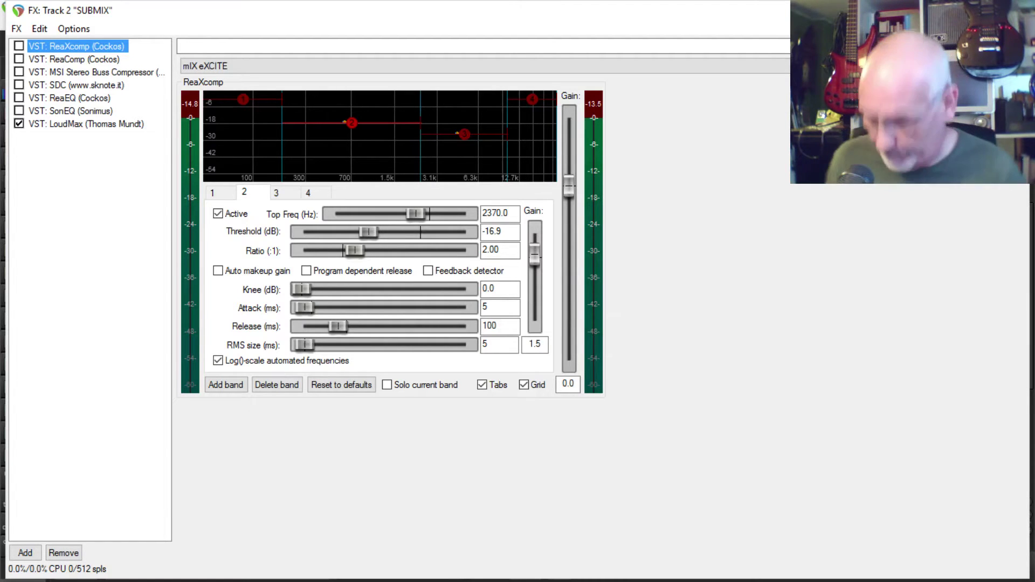
left_click(920, 91)
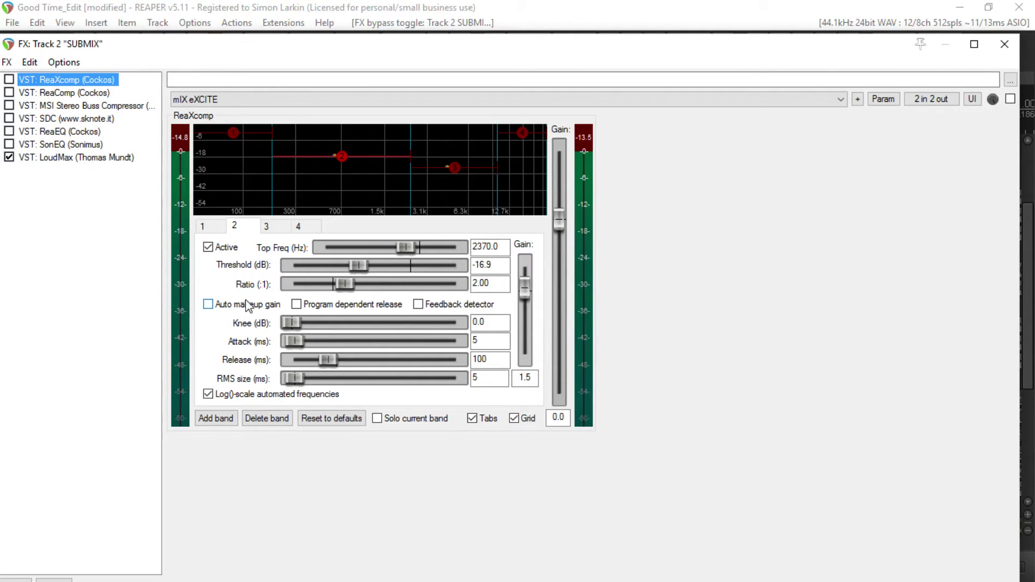
left_click(10, 80)
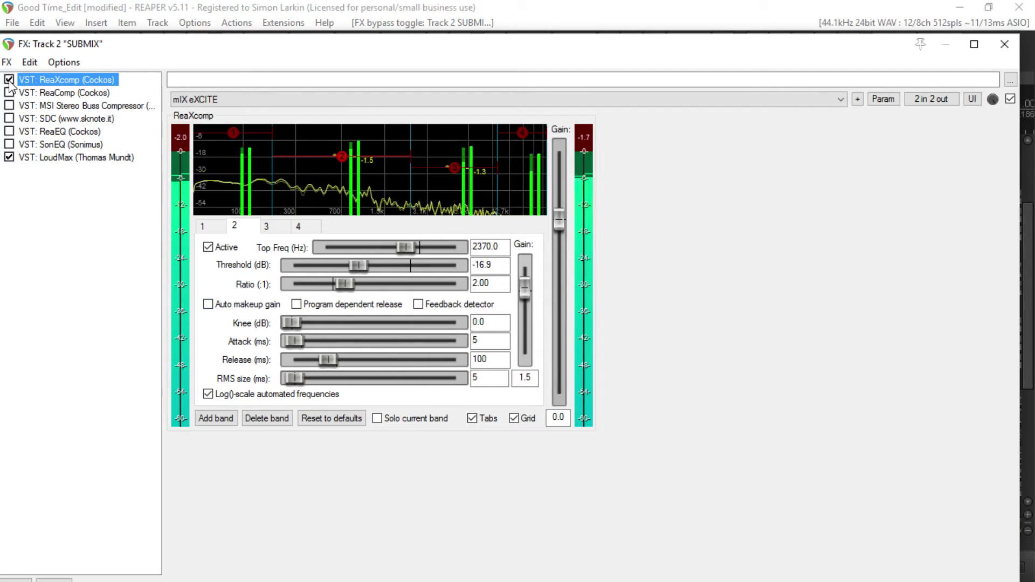
left_click(9, 79)
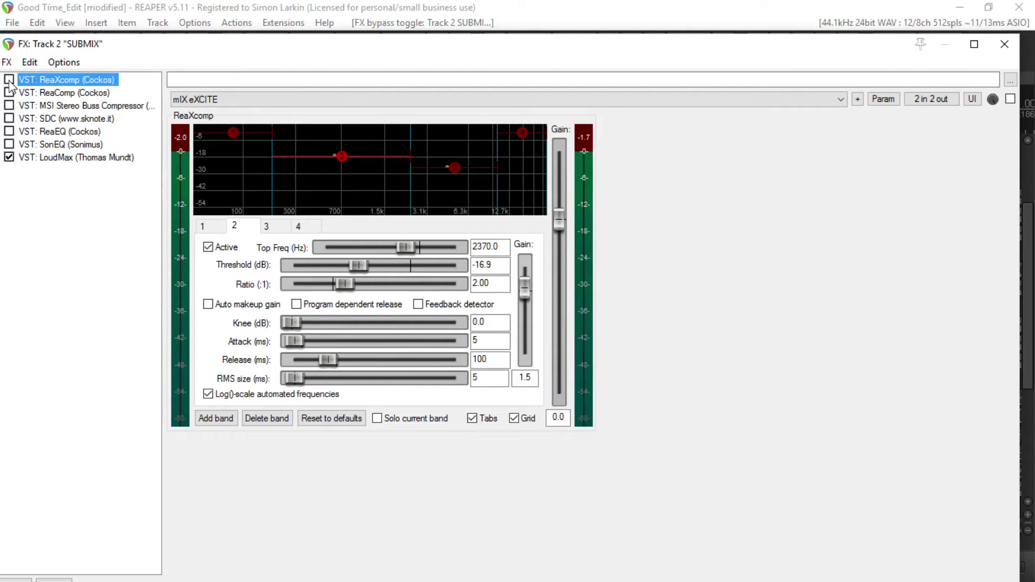
left_click(9, 80)
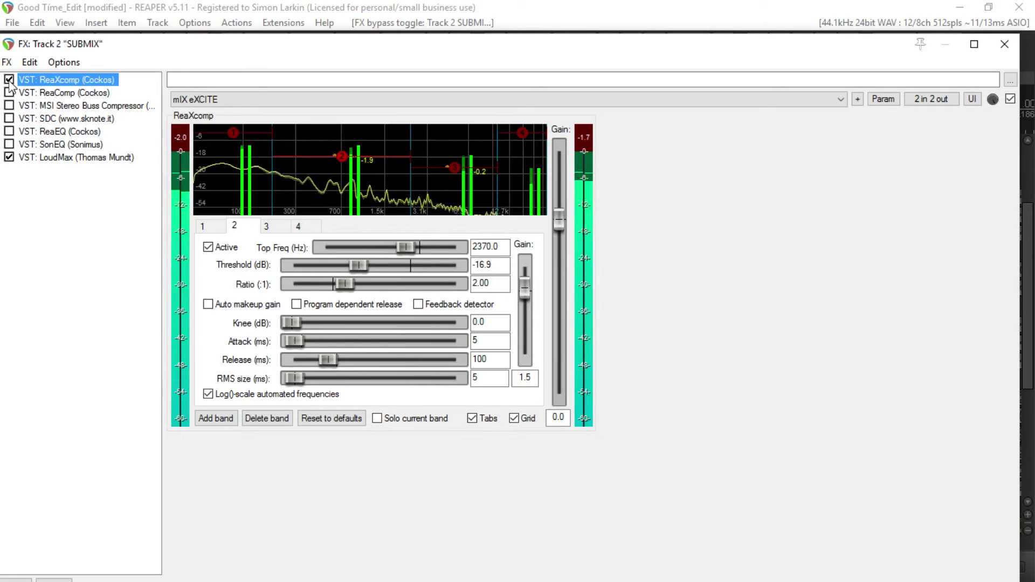
key("space")
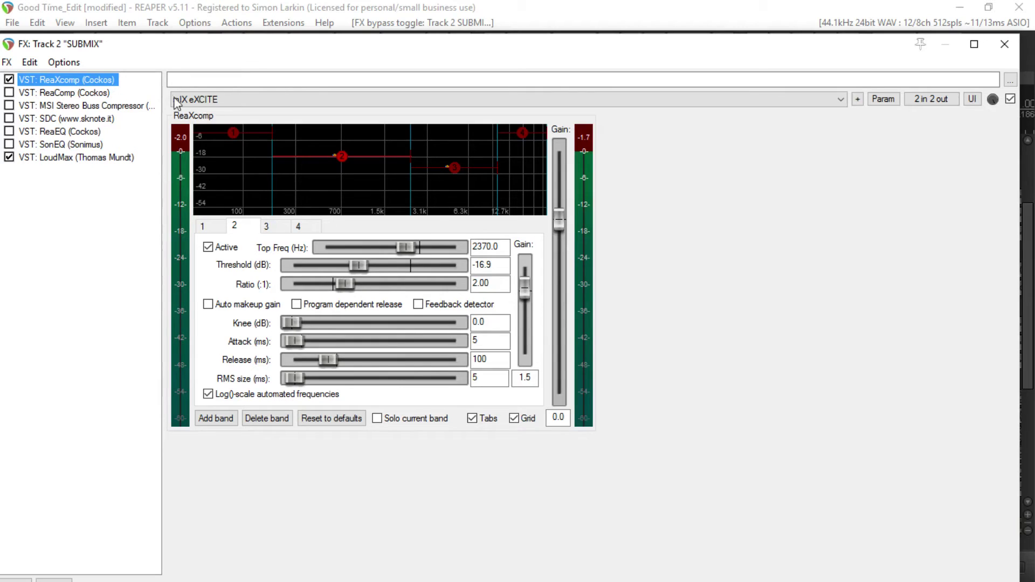
View the ReaComp, MSI Stereo Buss Compressor and SDC plugins in turn, and return to ReaComp
left_click(68, 94)
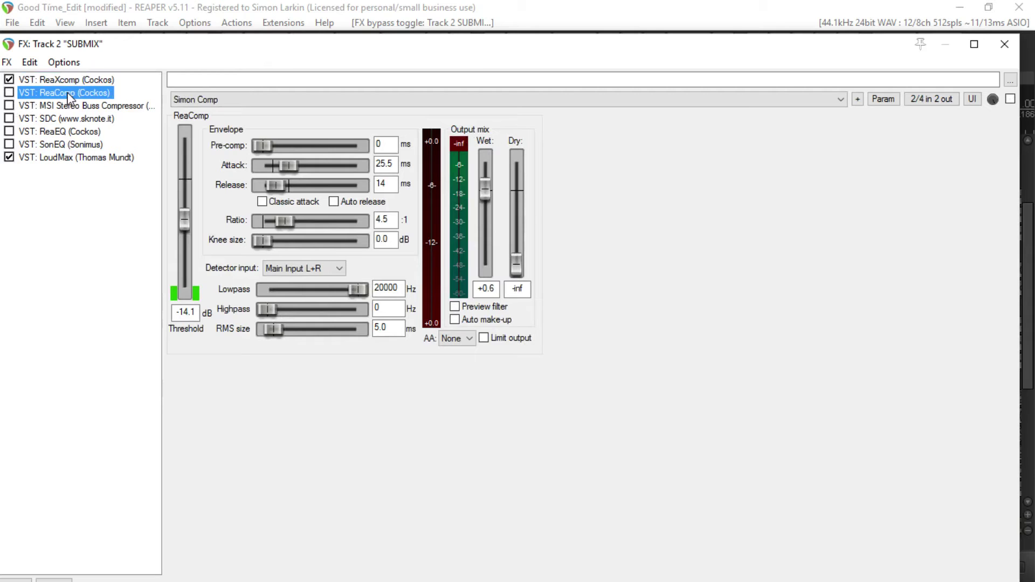
left_click(90, 105)
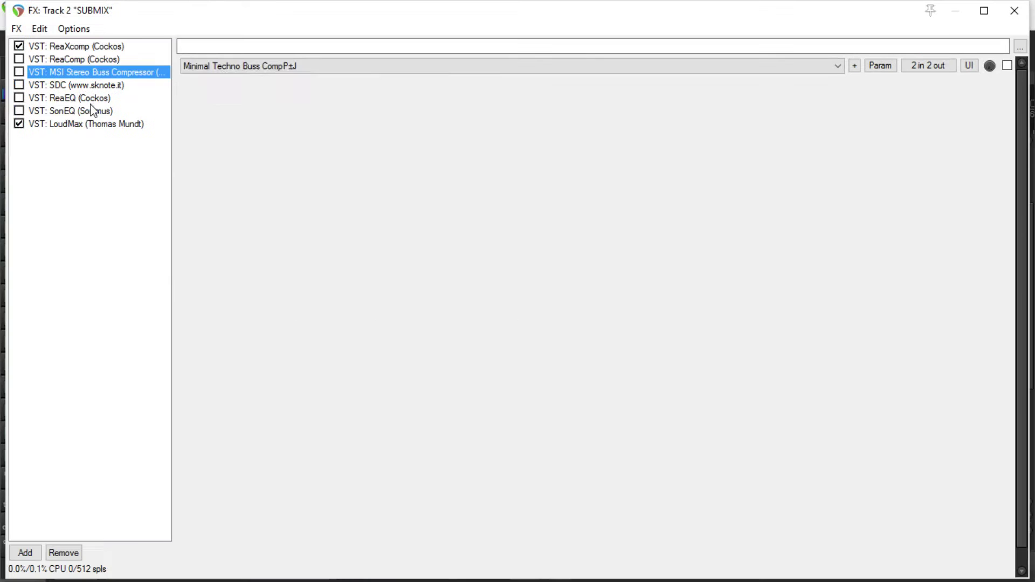
left_click(122, 86)
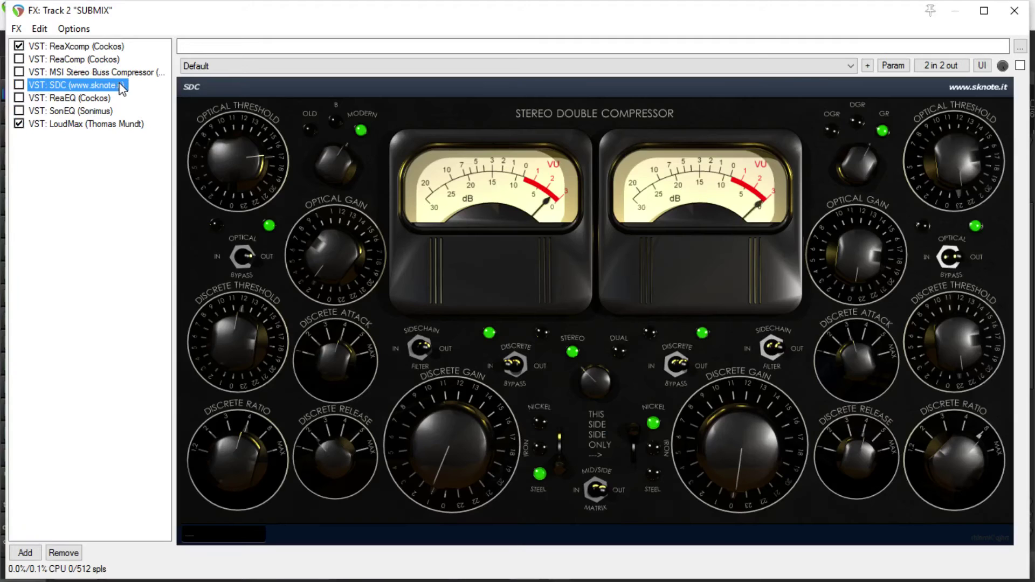
left_click(83, 60)
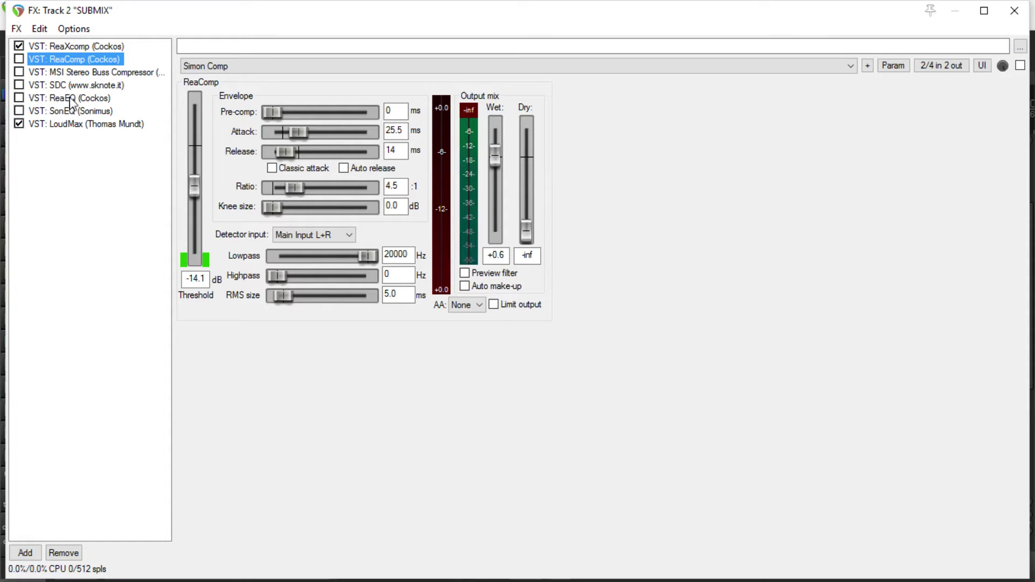
Audition the mix with ReaComp switched on and off, and leave it enabled
left_click(19, 60)
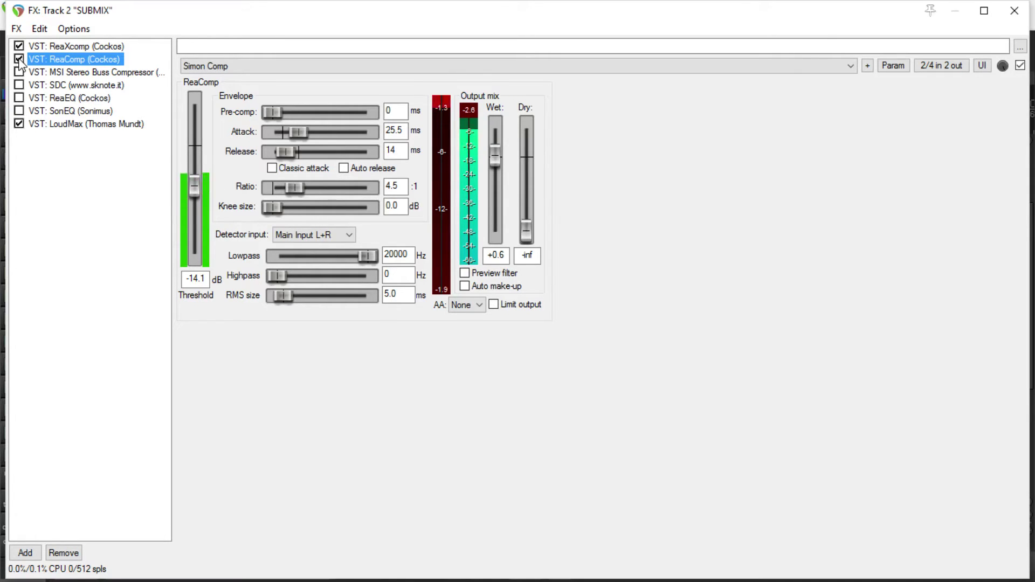
left_click(19, 60)
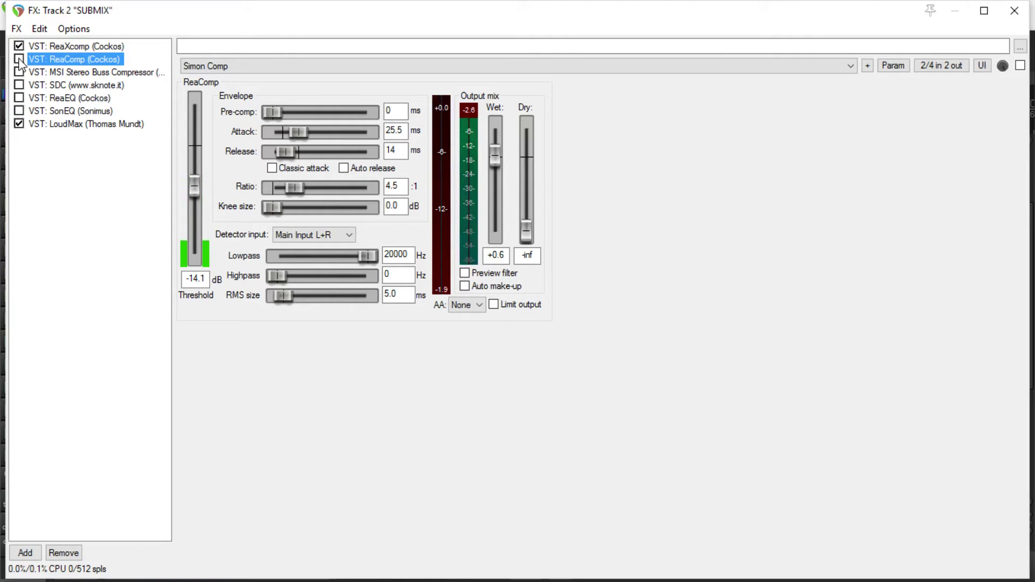
left_click(19, 59)
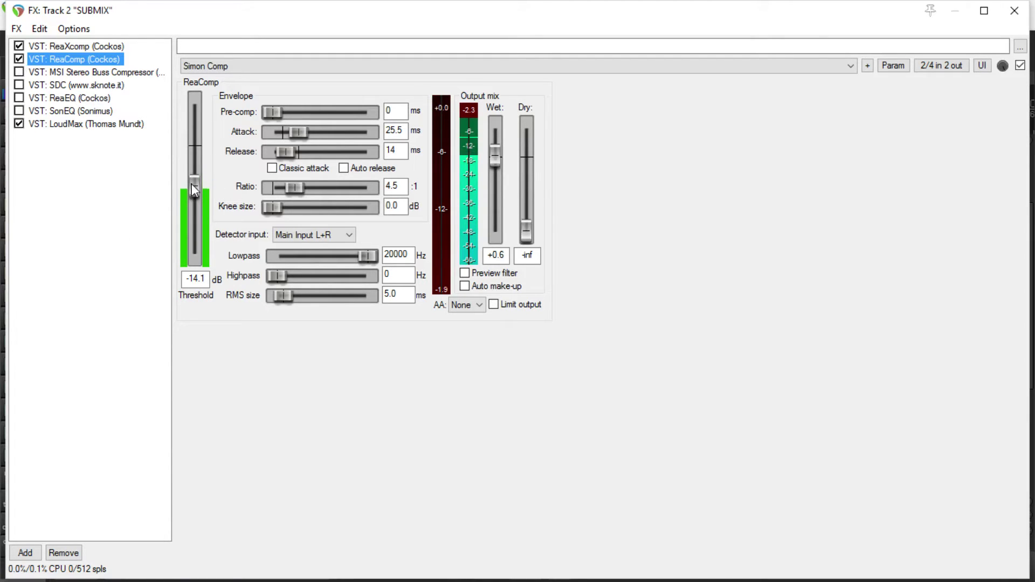
Clear ReaComp's gain reduction peak, set its threshold to -16.7 dB and its attack to 30.4 ms, keeping the wet level at +0.6
left_click(454, 112)
left_click_drag(194, 186, 196, 196)
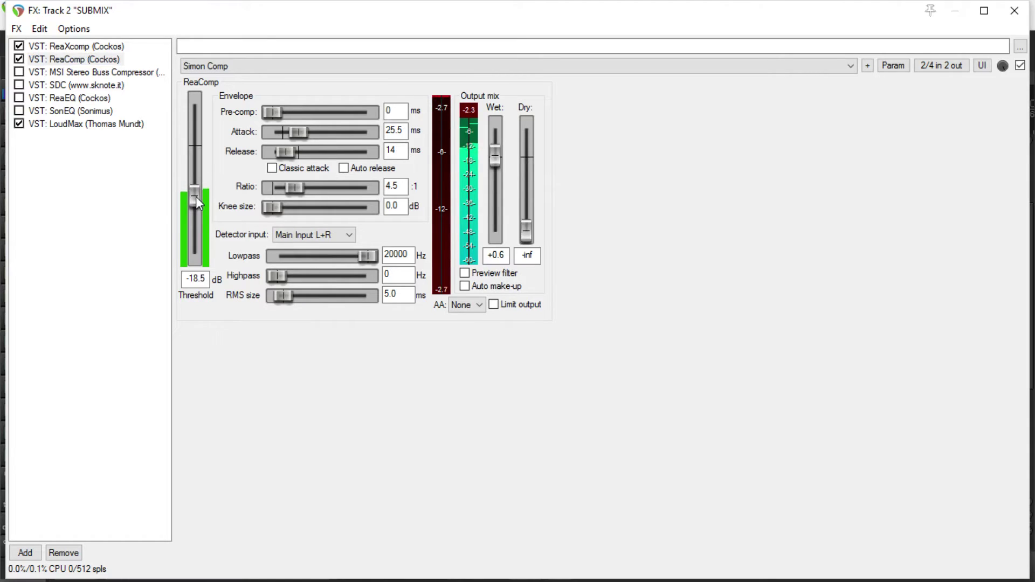
left_click_drag(196, 196, 195, 192)
scroll(302, 134, "up", 3)
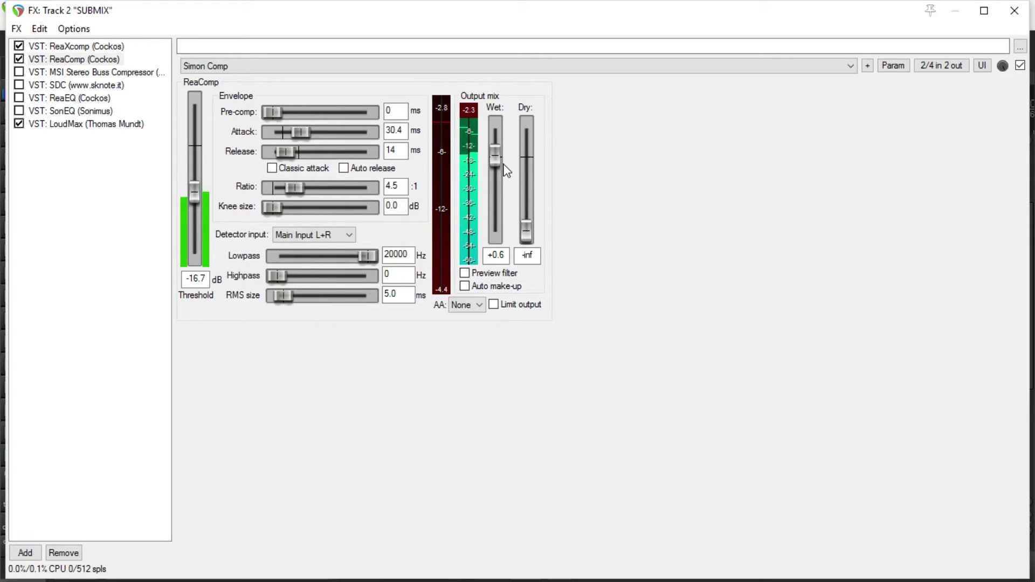
scroll(502, 158, "up", 2)
scroll(499, 160, "down", 2)
Compare the mix with the adjusted ReaComp enabled and bypassed several times, and leave it bypassed
left_click(19, 59)
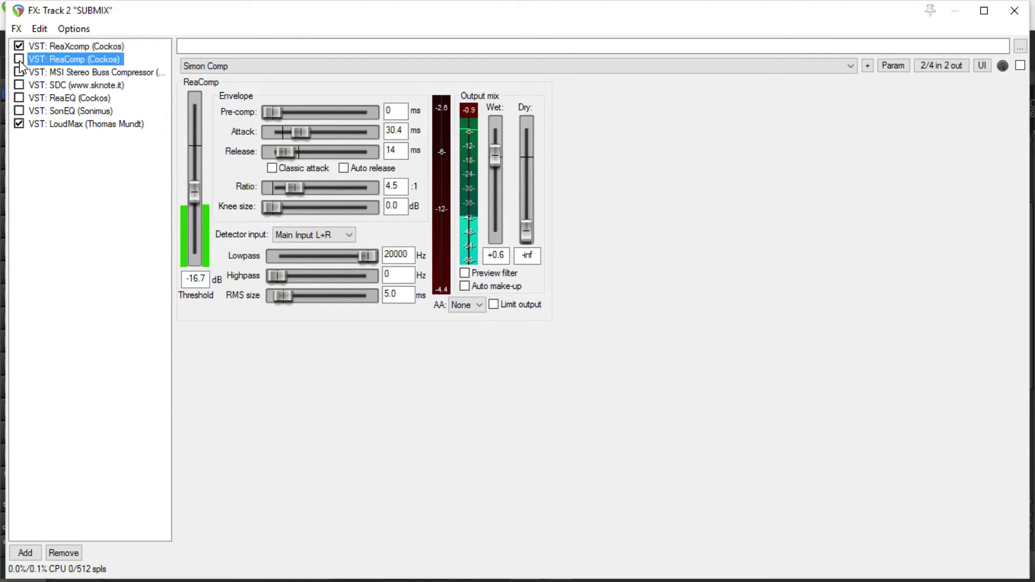
left_click(19, 59)
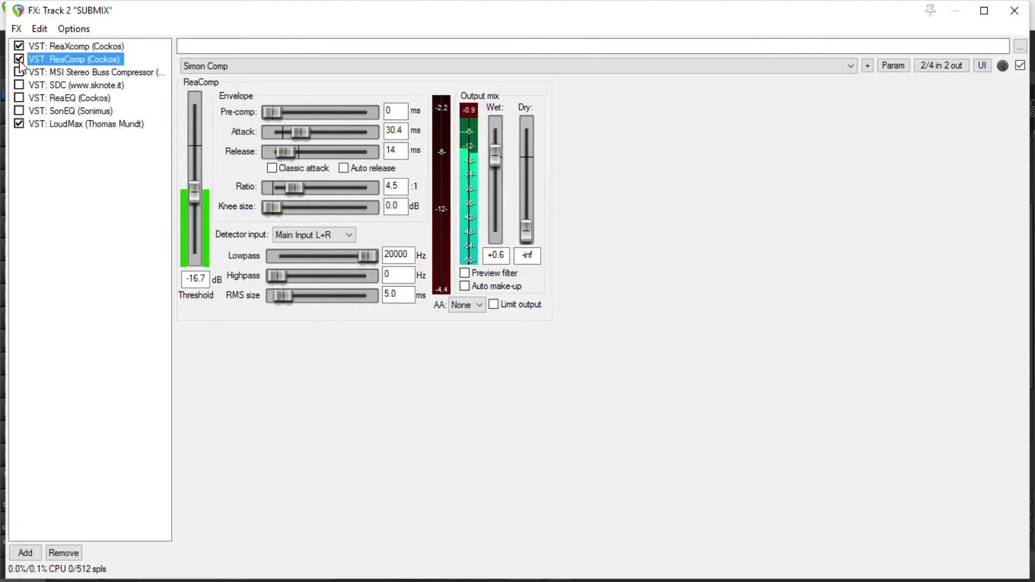
left_click(19, 62)
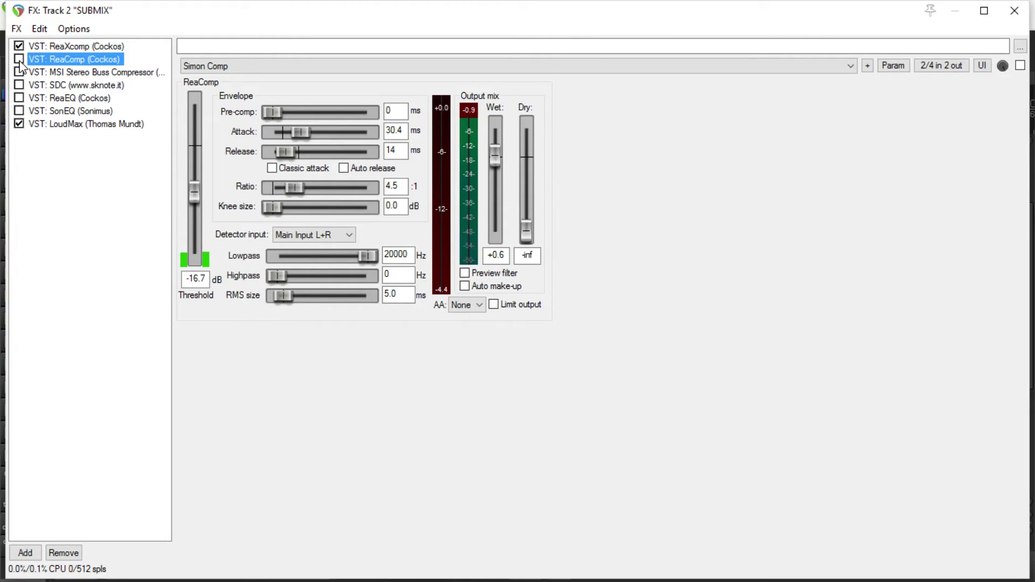
left_click(19, 60)
left_click(19, 61)
Open the MSI Stereo Buss Compressor and audition the mix with it switched on and off
left_click(43, 73)
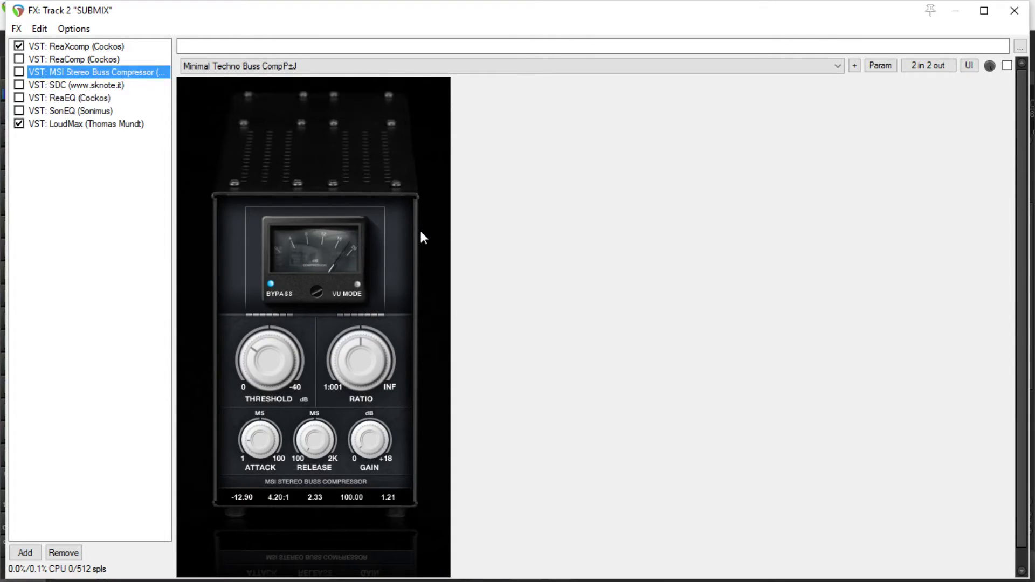
left_click(21, 72)
left_click(18, 71)
left_click(19, 72)
left_click(20, 72)
Fine-tune the MSI Stereo Buss Compressor's threshold, compare it on and off again, and leave it bypassed
left_click_drag(272, 366, 272, 359)
left_click_drag(279, 361, 279, 365)
left_click_drag(279, 361, 278, 358)
left_click(20, 72)
left_click(20, 72)
Open the SDC stereo double compressor and enable it on the SUBMIX chain
left_click(89, 86)
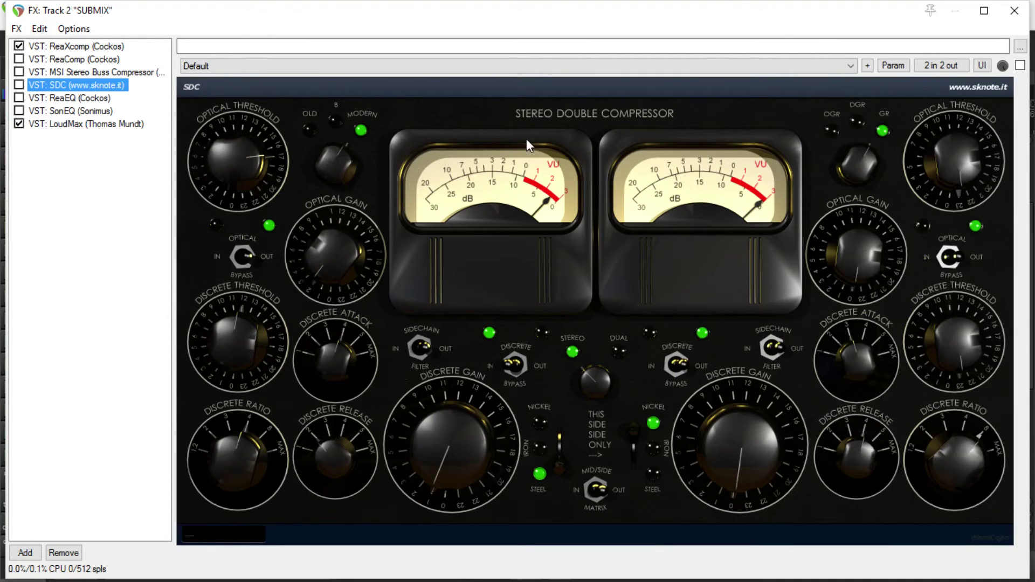
left_click(19, 85)
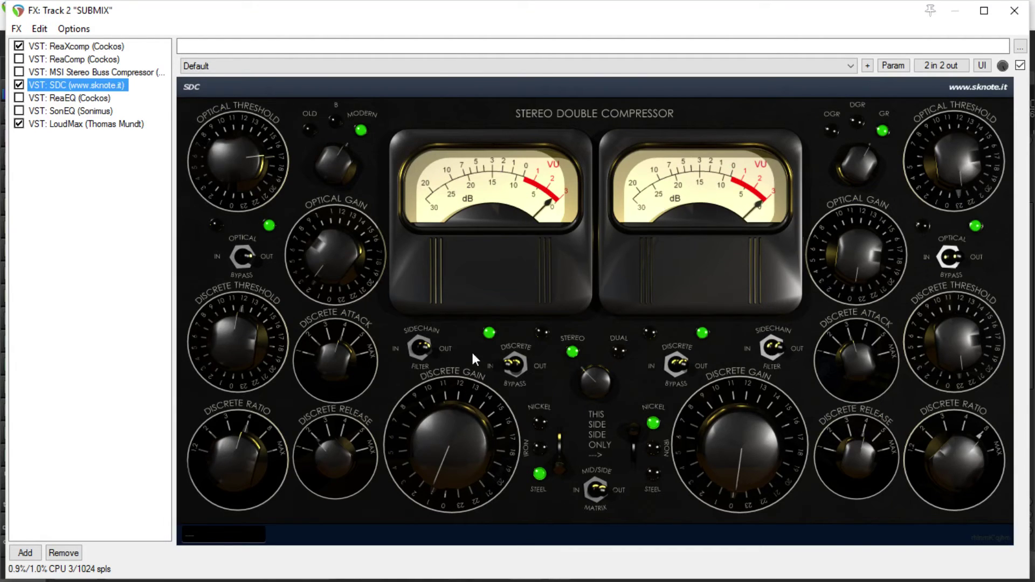
Adjust the first channel's discrete threshold on the SDC to 0.50, and compare its discrete section bypassed and switched in
left_click(241, 346)
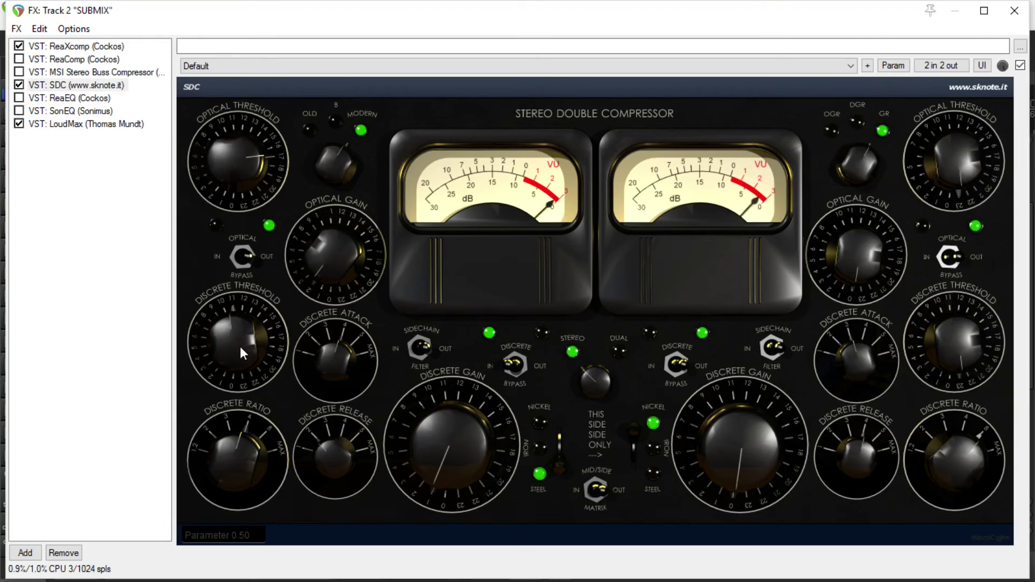
left_click(514, 364)
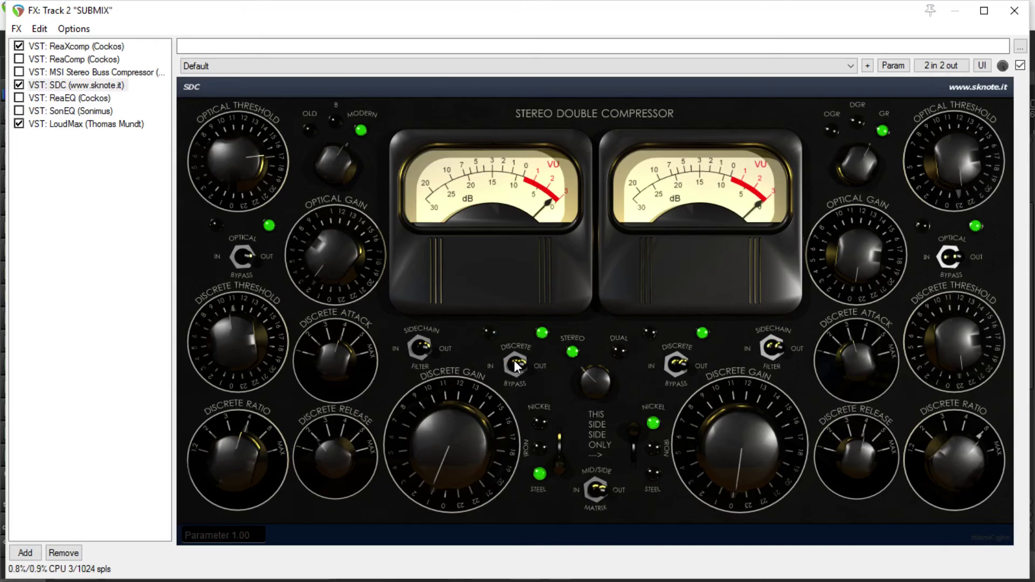
left_click(515, 364)
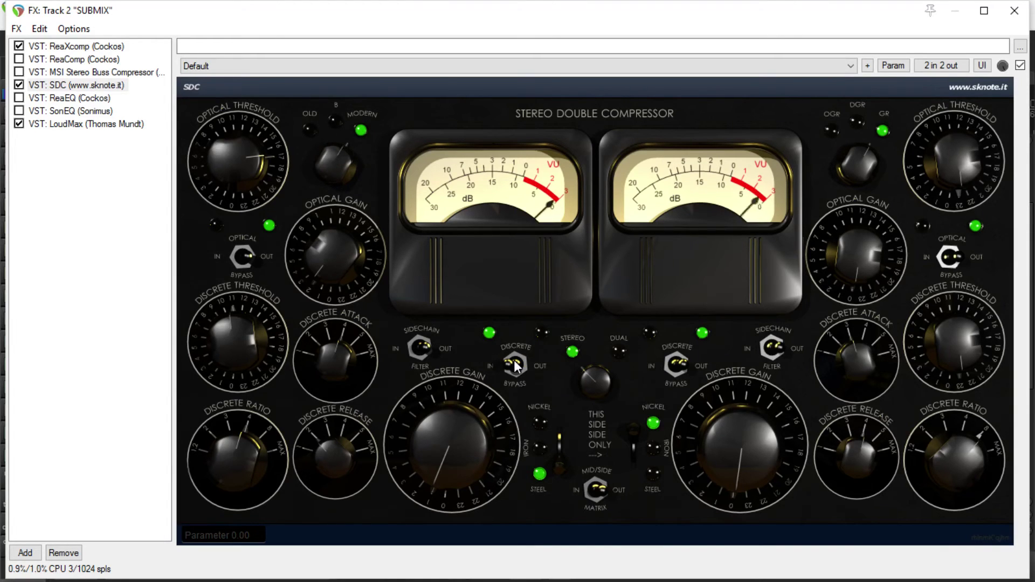
Try the Nickel transformer setting on the SDC's first channel and return the selector to Steel
left_click(559, 470)
left_click_drag(560, 470, 559, 443)
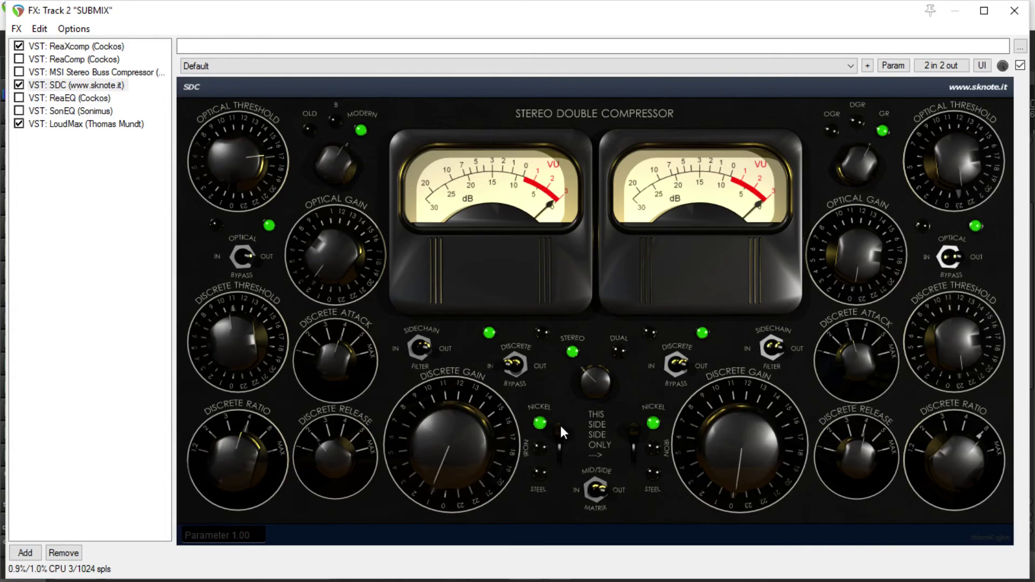
left_click(559, 425)
left_click(117, 85)
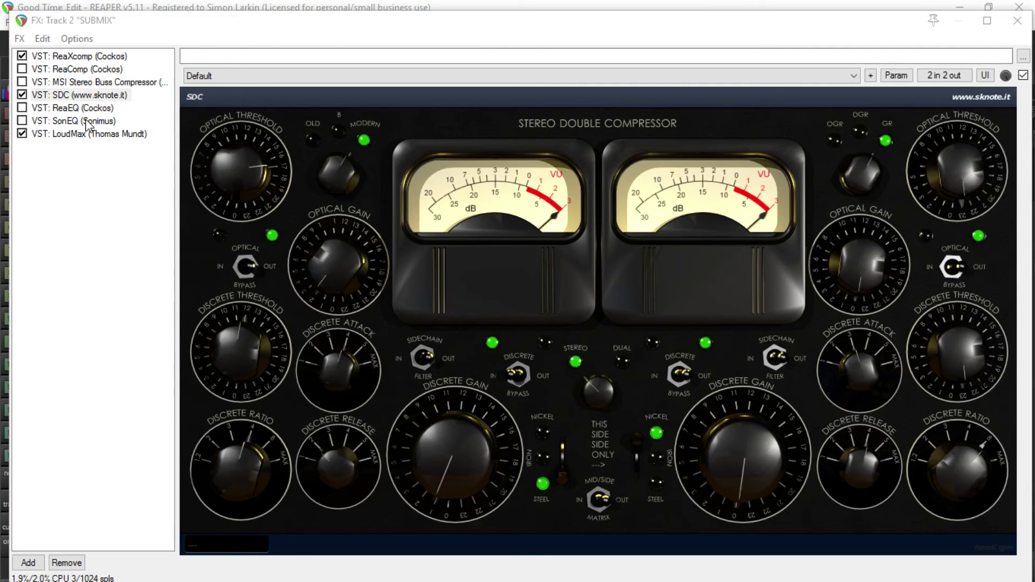
Open band 3 of ReaEQ and compare the playing mix with the EQ enabled and bypassed, leaving it enabled
left_click(102, 108)
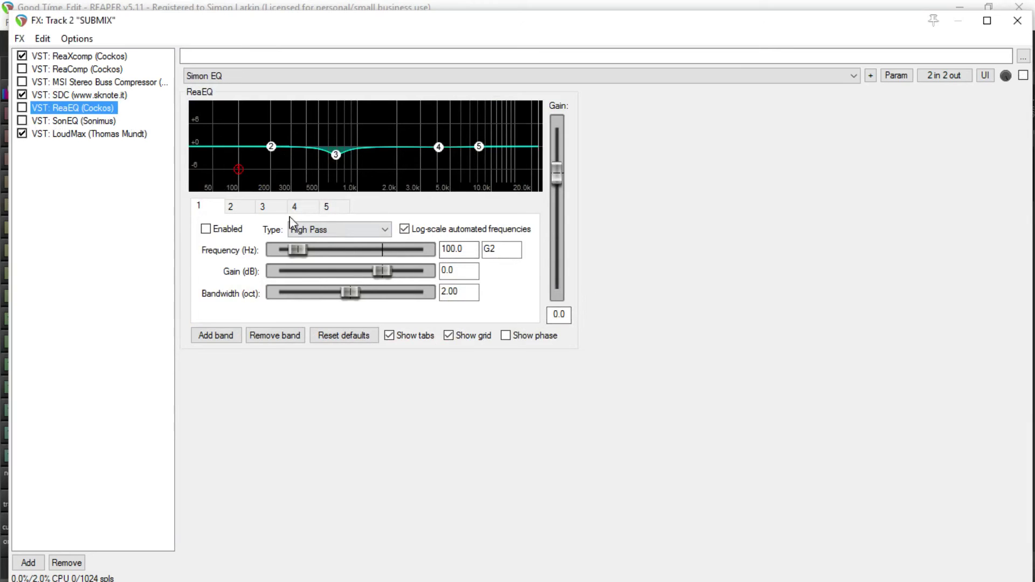
left_click(273, 210)
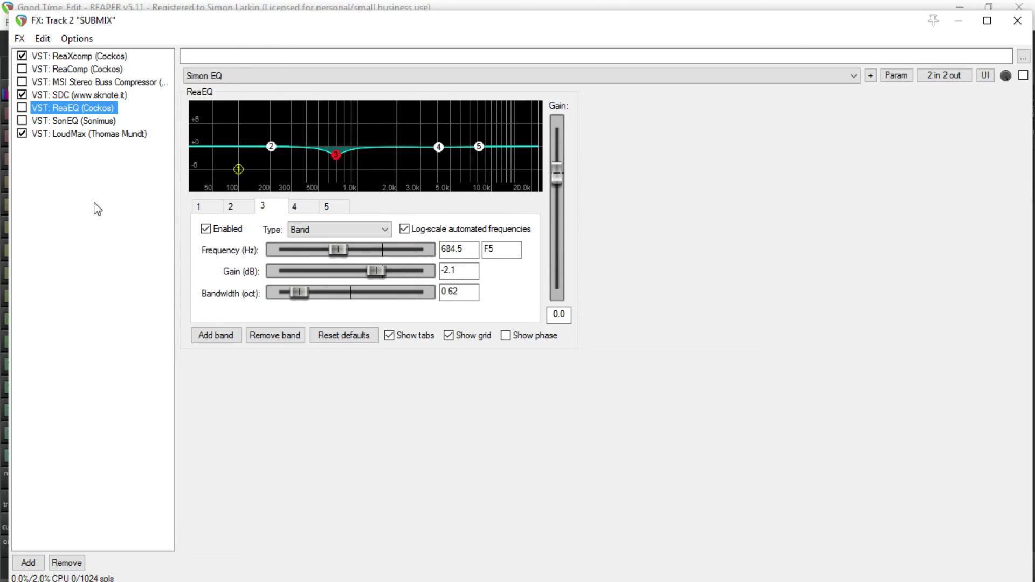
left_click(22, 109)
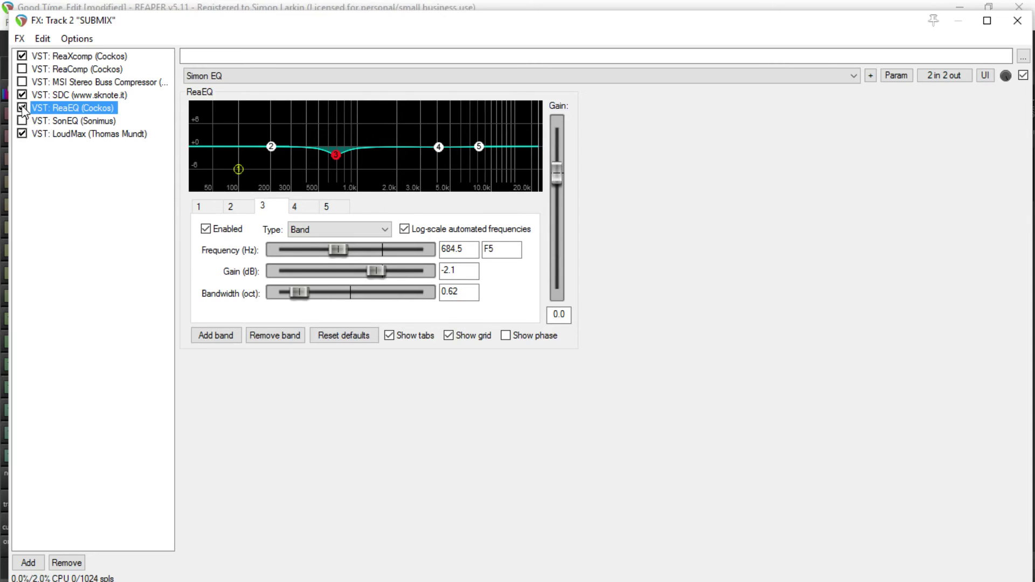
key("space")
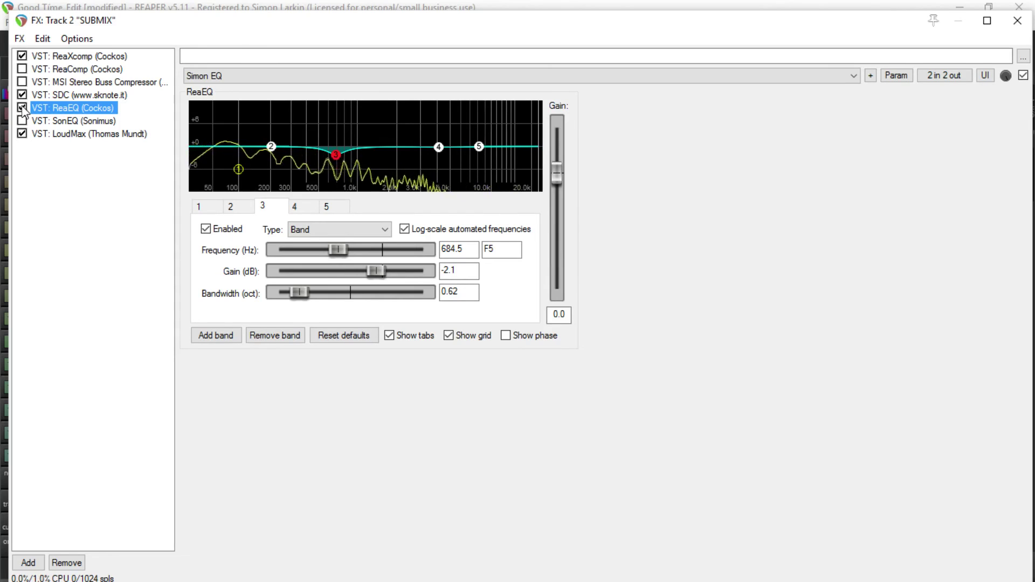
left_click(22, 108)
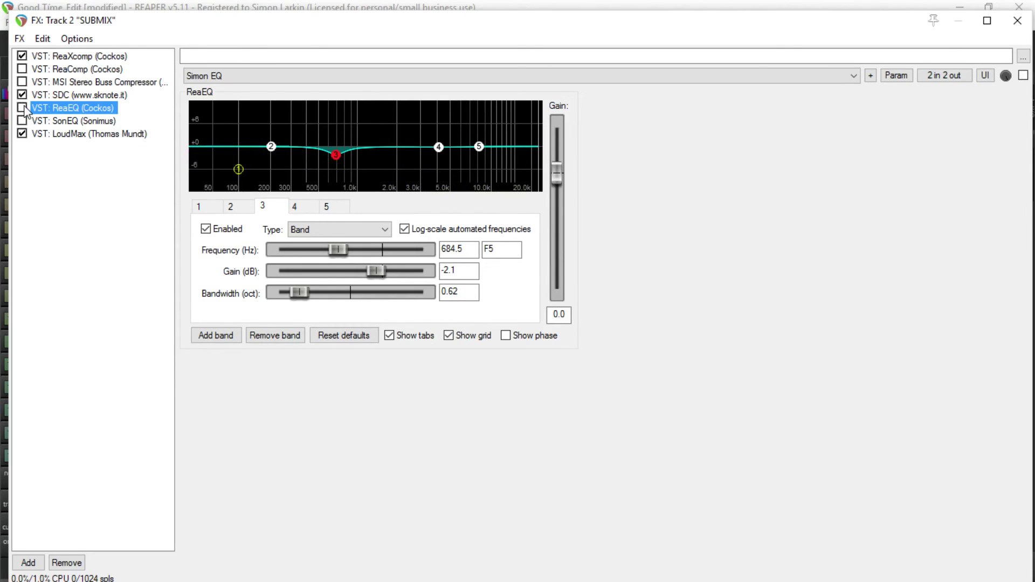
left_click(22, 108)
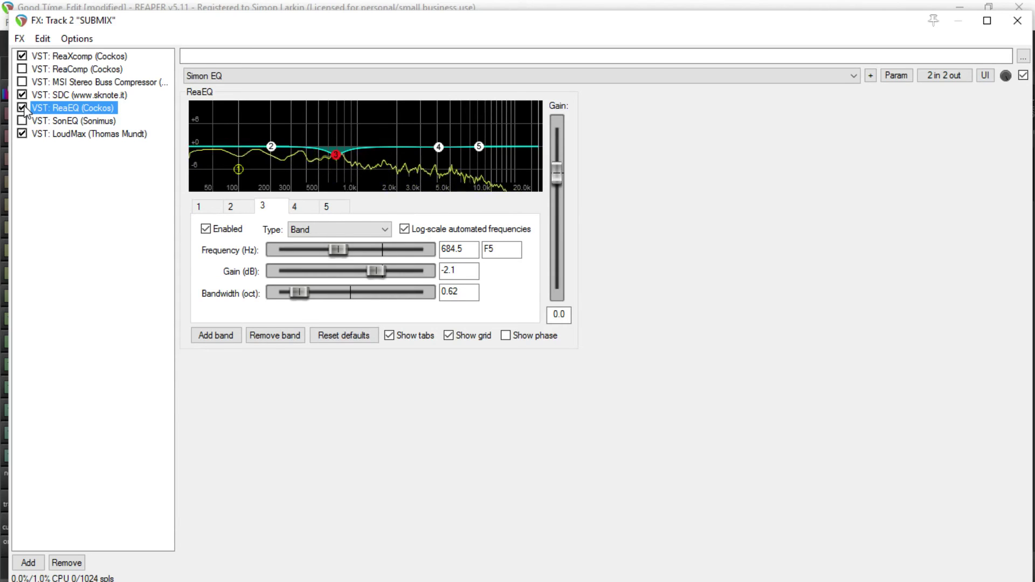
left_click(22, 108)
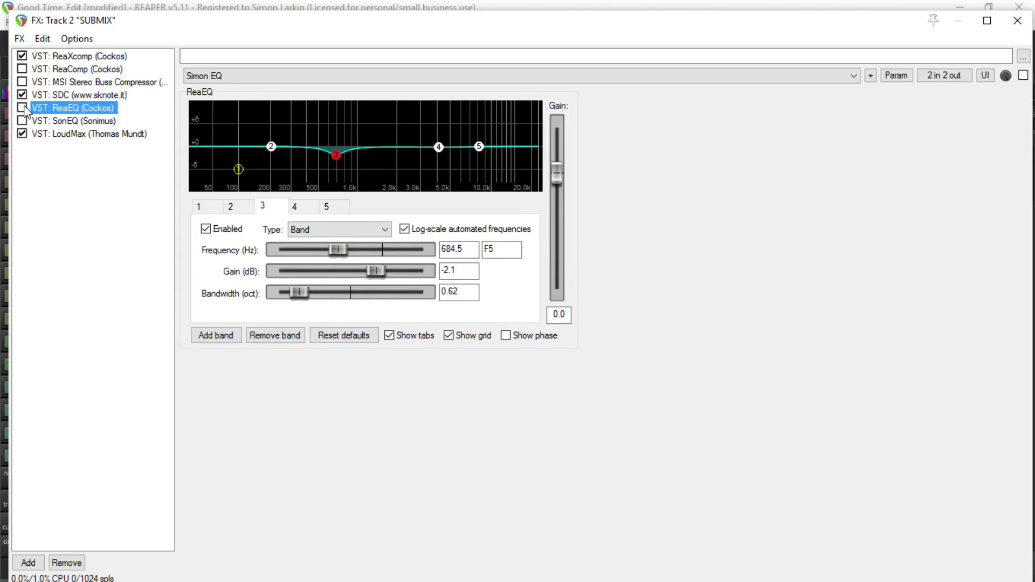
left_click(24, 108)
Open the SonEQ equalizer and enable it on the SUBMIX chain
left_click(126, 121)
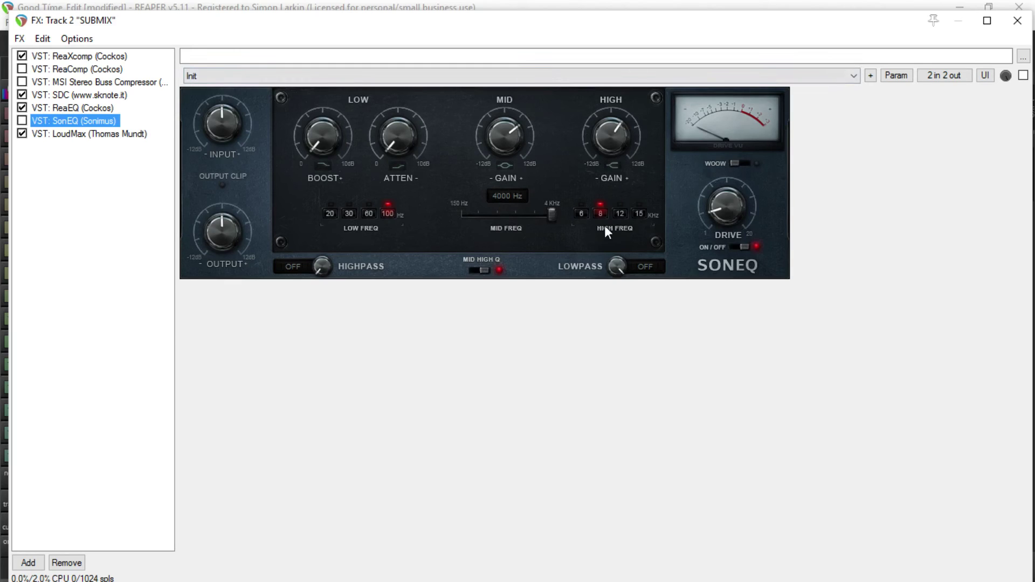
left_click(620, 214)
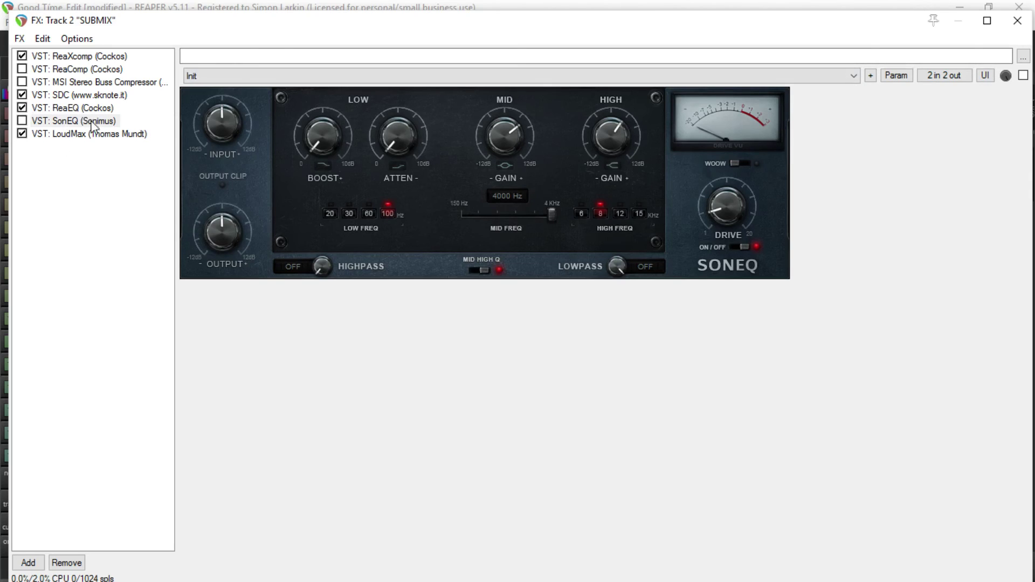
left_click(23, 121)
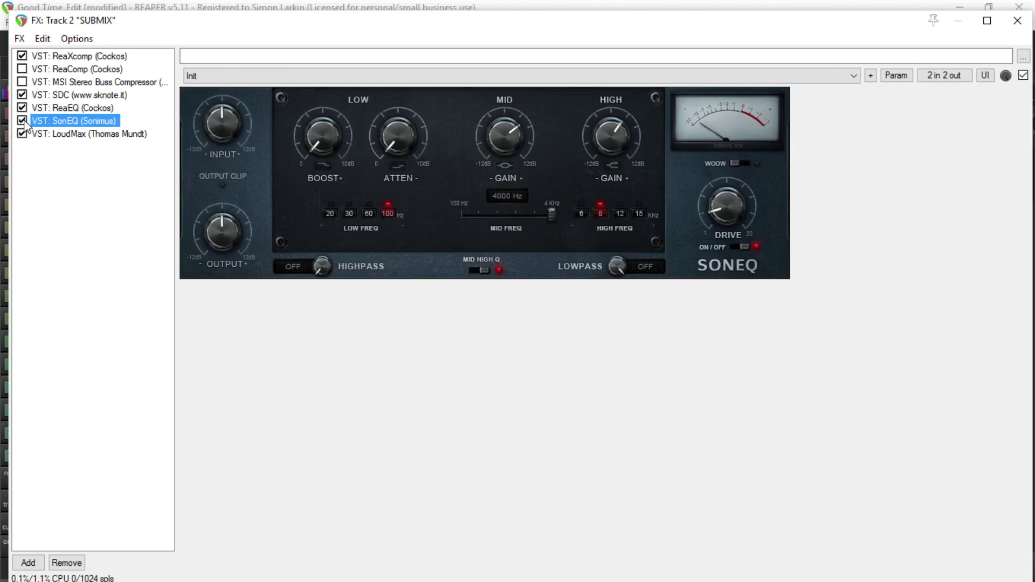
Select ReaEQ and SonEQ together, compare the mix with both bypassed and enabled, leave both enabled and stop playback
left_click(99, 111, "ctrl")
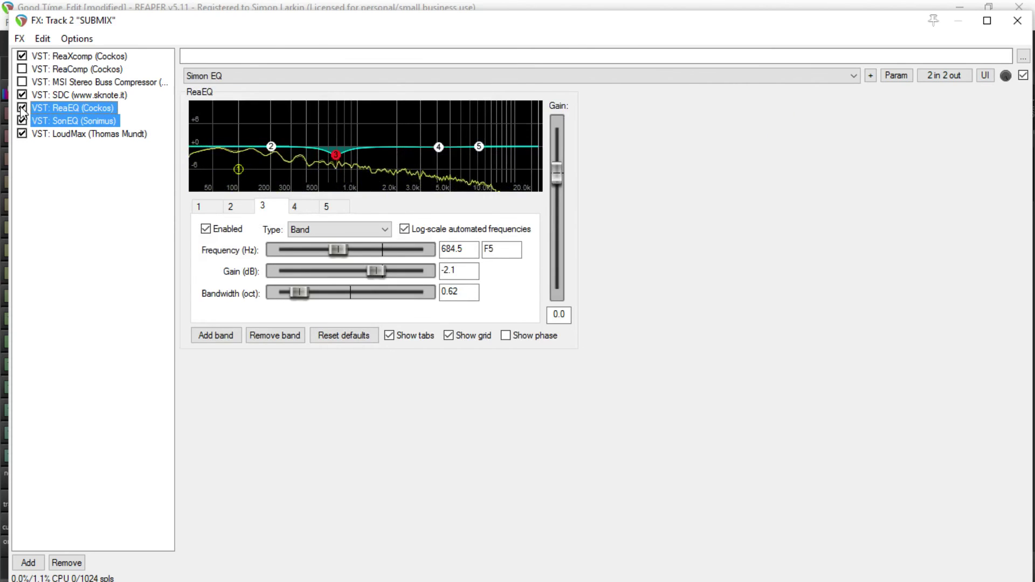
left_click(22, 109)
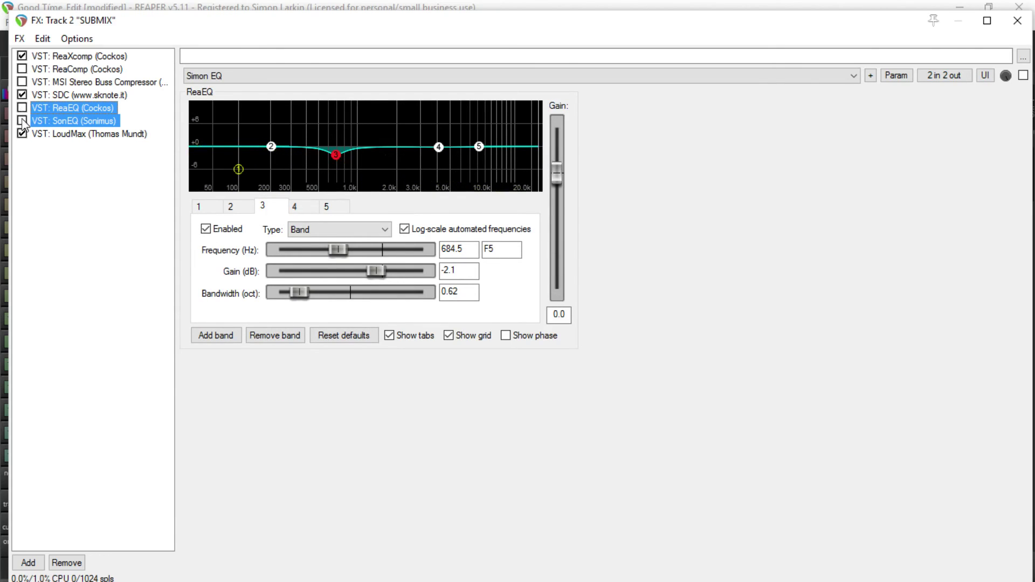
left_click(22, 121)
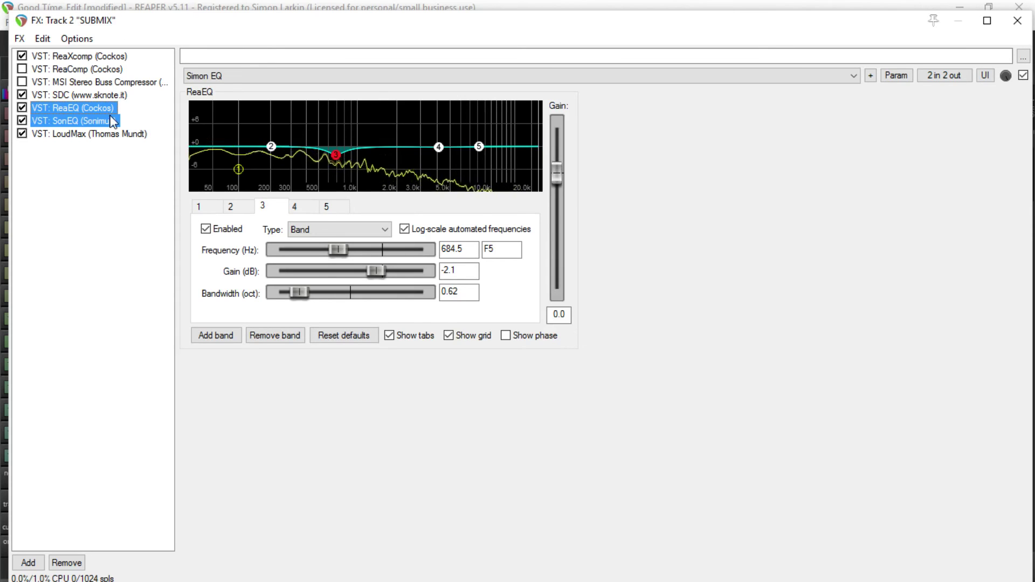
left_click(101, 186)
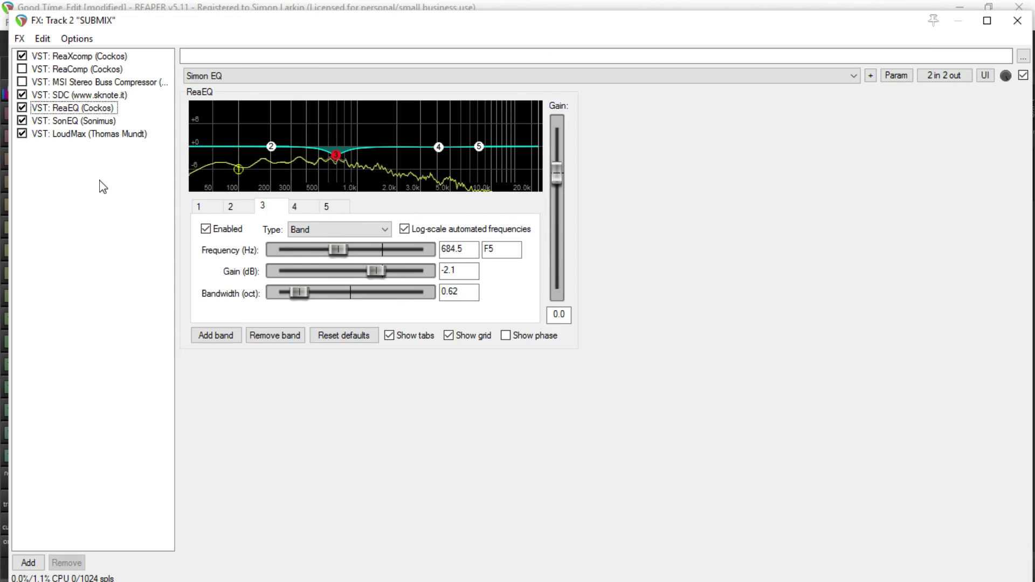
key("space")
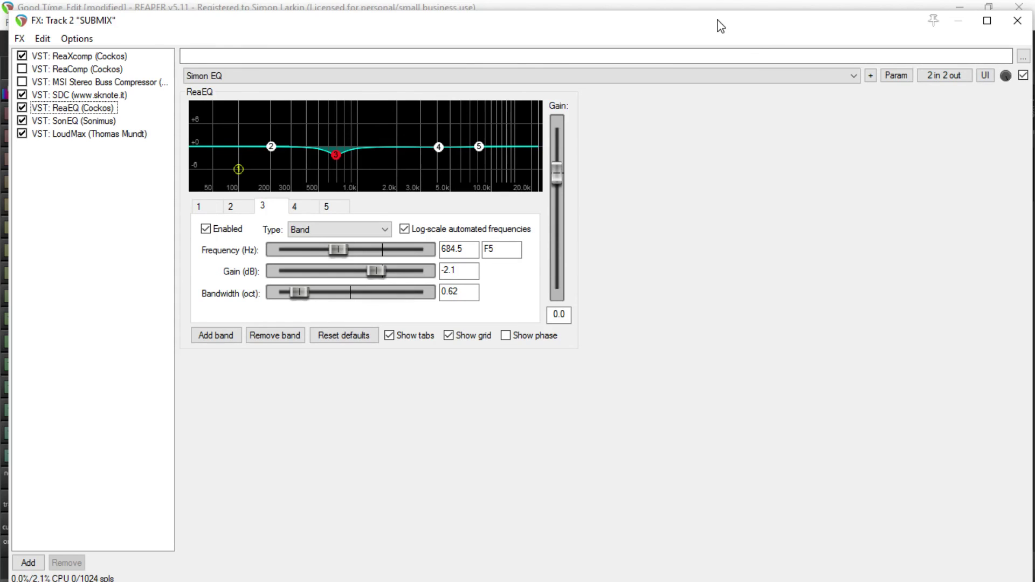
Play the mix with the whole SUBMIX effects chain bypassed and re-enabled from the track, and stop playback
left_click_drag(716, 23, 844, 387)
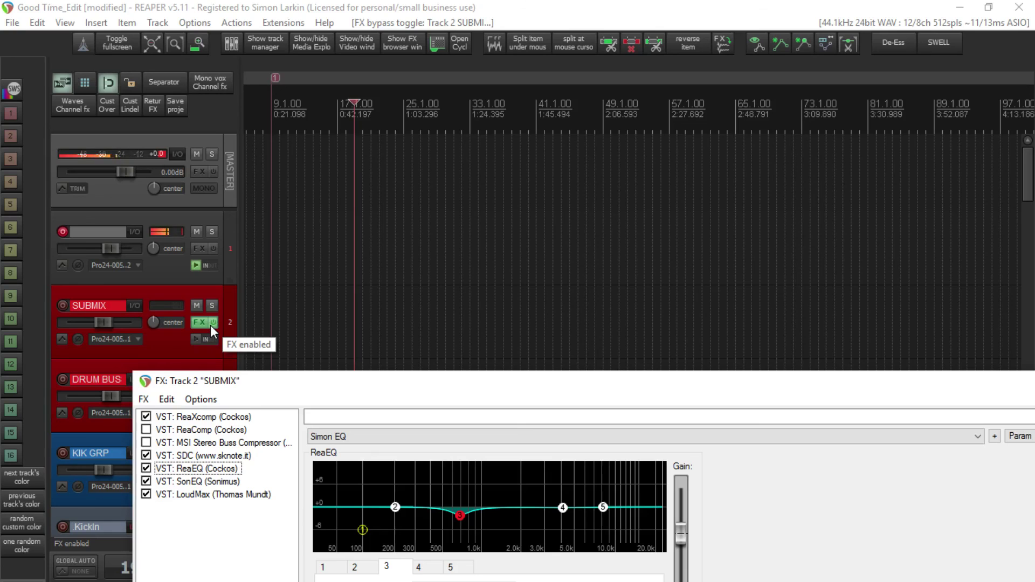
key("space")
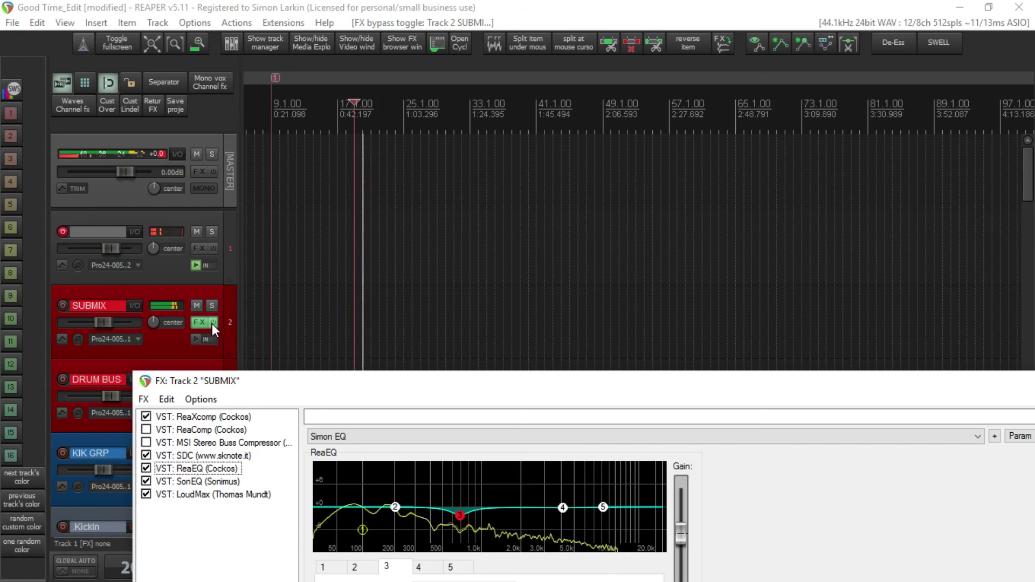
left_click(213, 323)
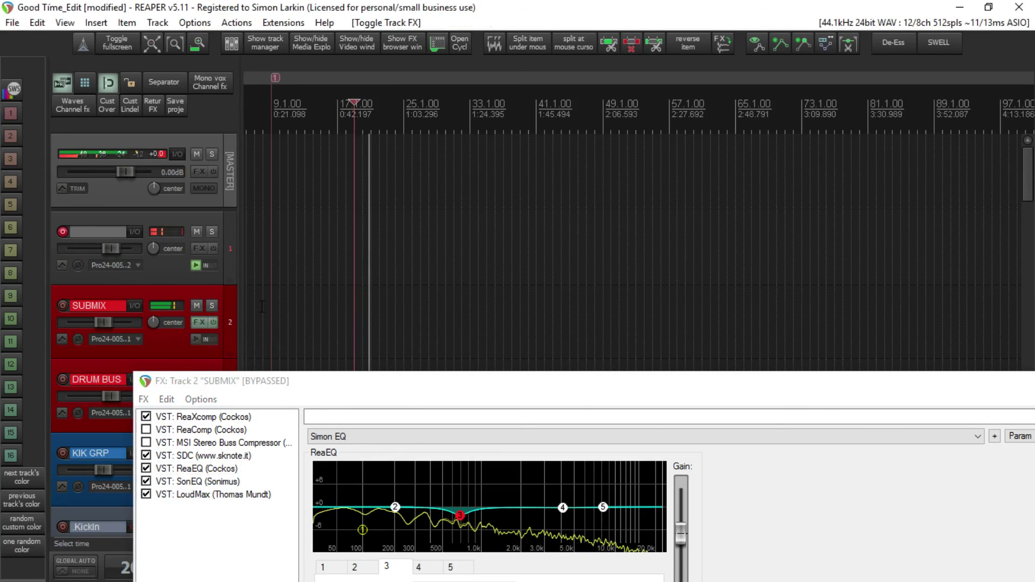
left_click(213, 322)
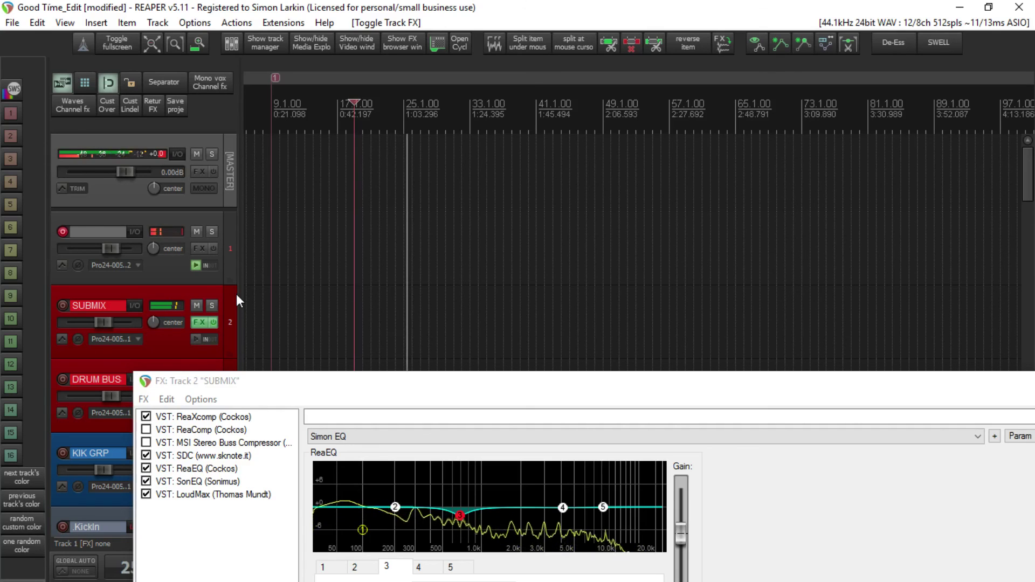
key("space")
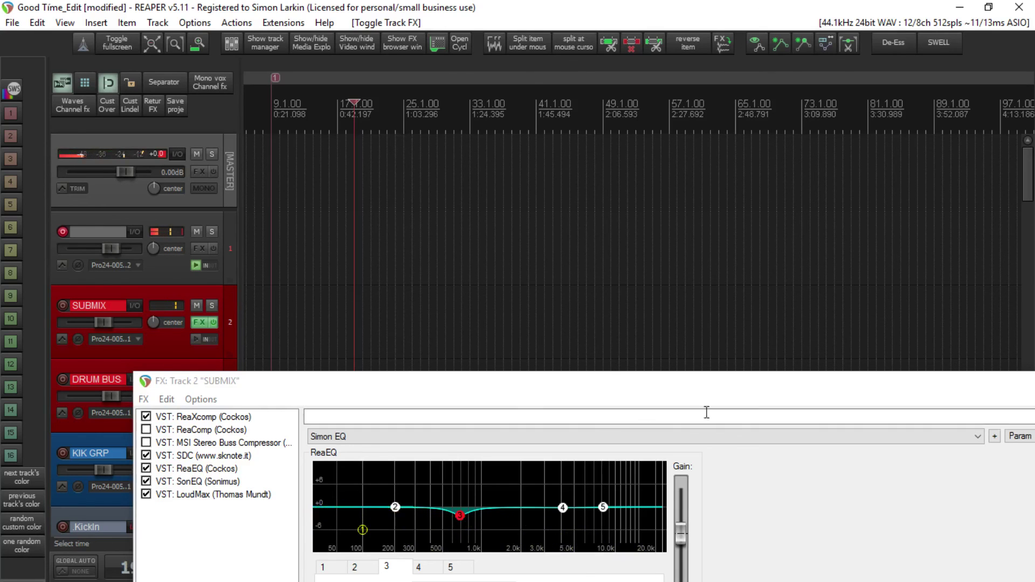
Reduce SonEQ's mid and high gain slightly and switch the EQ off and on, leaving it enabled
left_click_drag(688, 384, 561, 47)
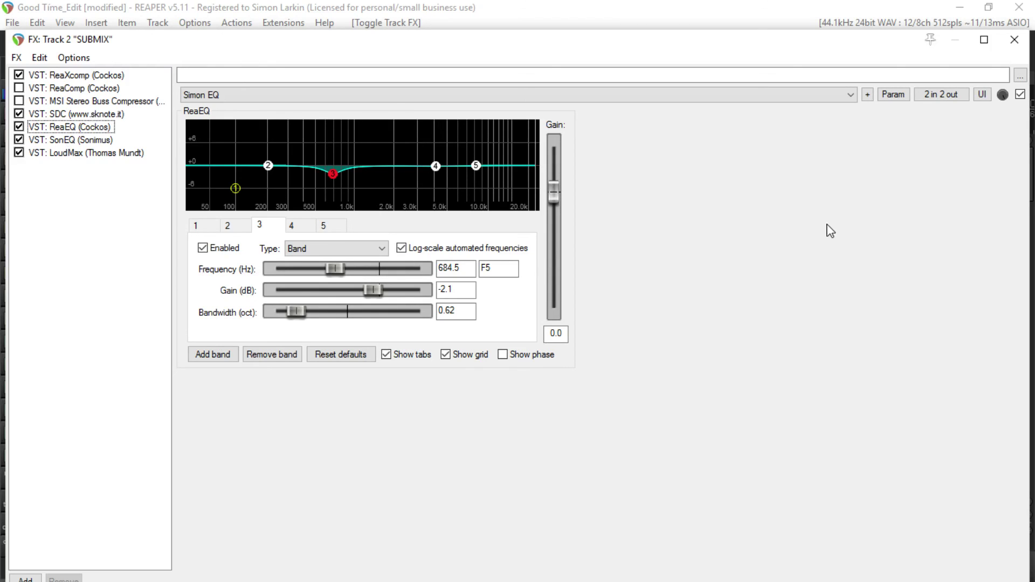
left_click(91, 141)
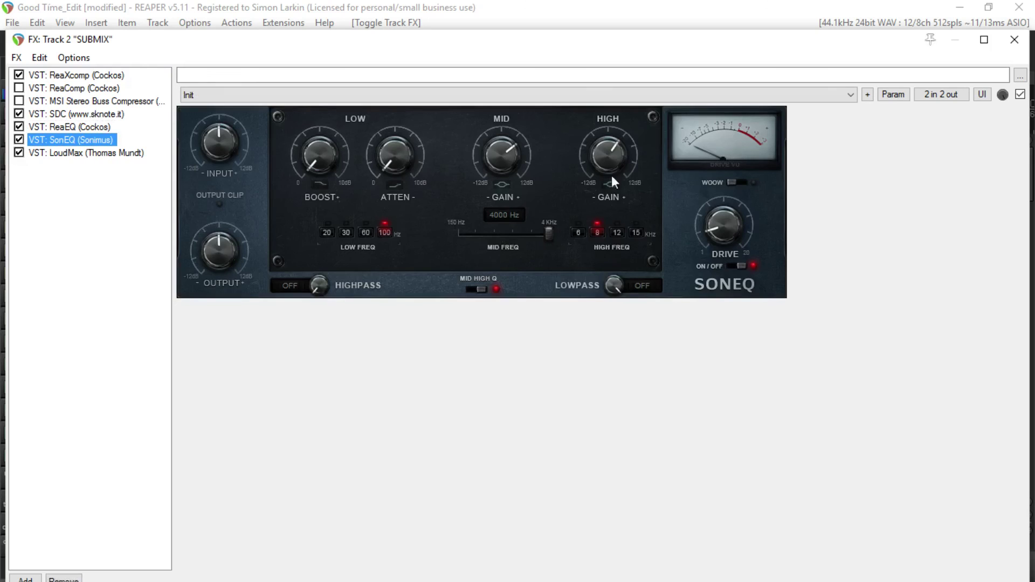
left_click(511, 174)
left_click(601, 164)
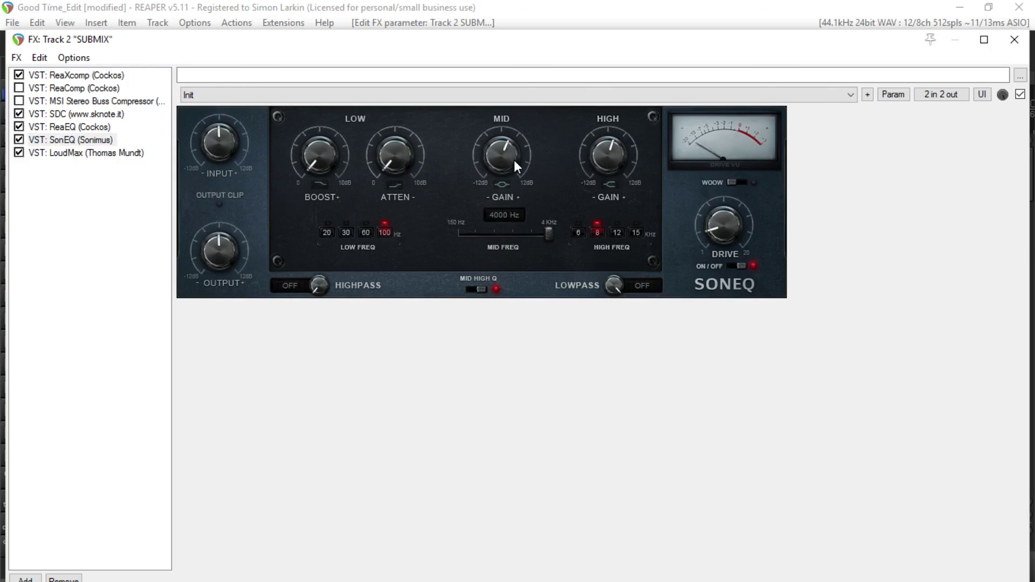
left_click(20, 140)
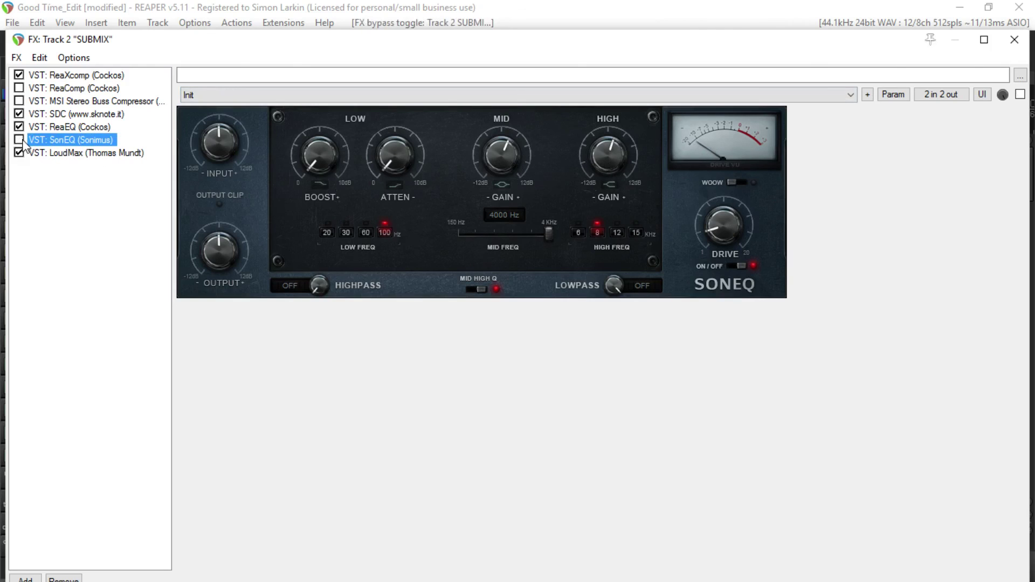
left_click(21, 140)
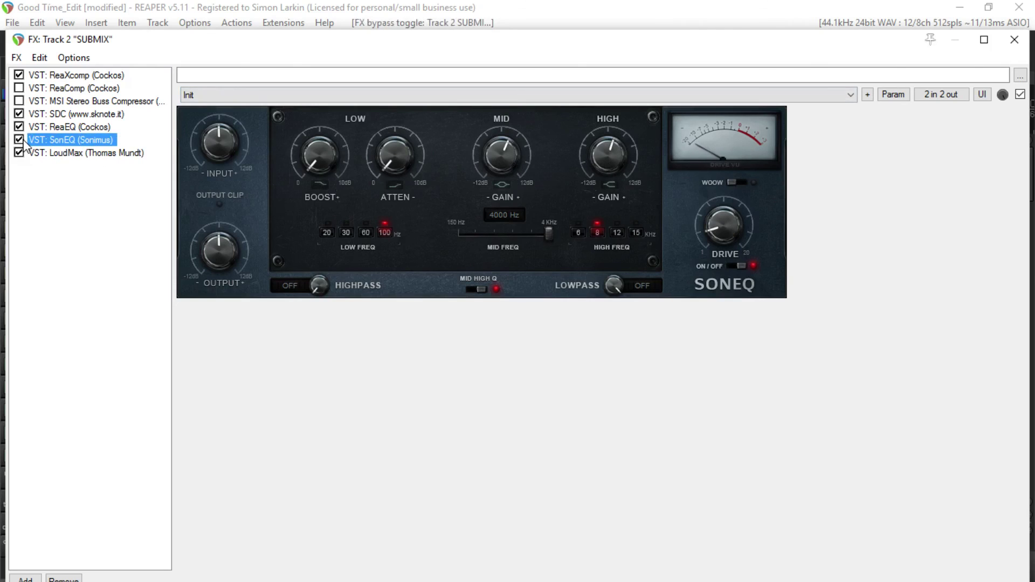